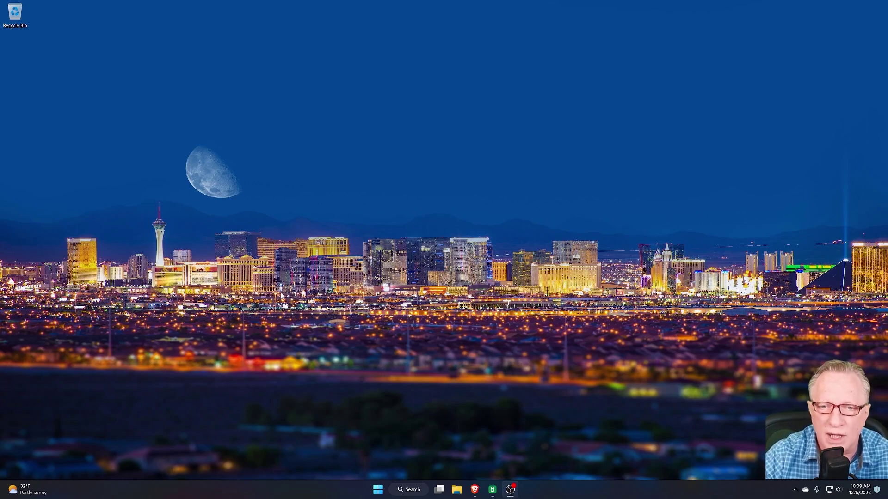
Launch Ledger Live and open the USD Coin token page (486.9 USDC) under Ethereum Main.
left_click(378, 490)
left_click(452, 309)
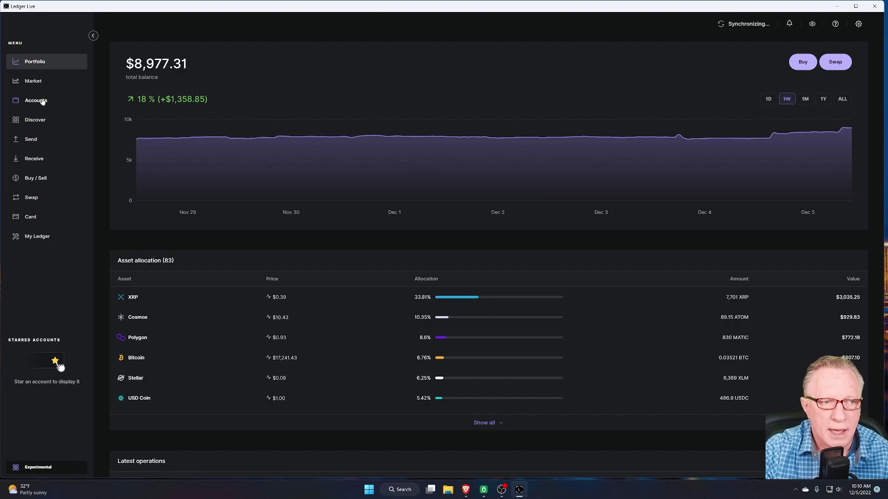
mouse_move(374, 124)
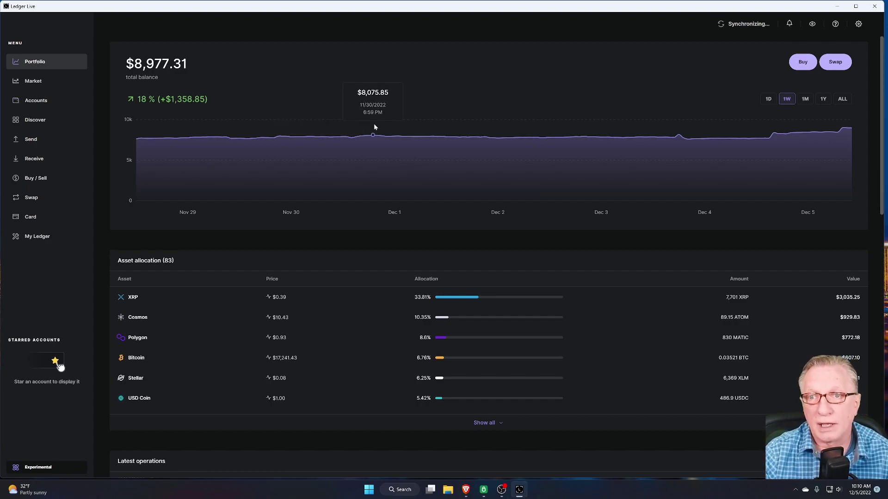
left_click(31, 102)
scroll(249, 236, "down", 3)
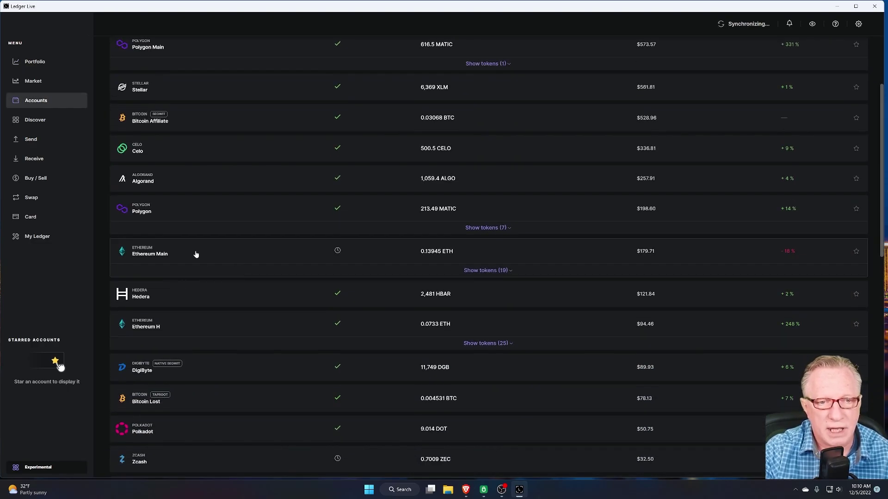
left_click(212, 254)
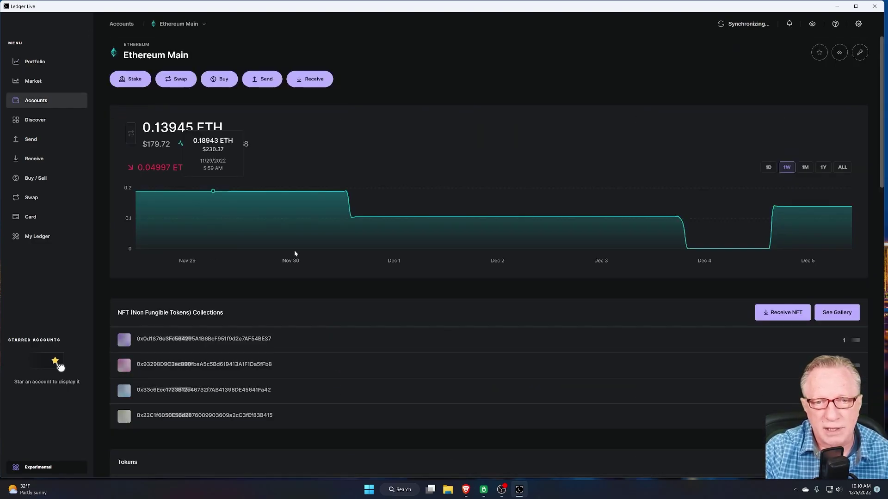
scroll(177, 289, "down", 7)
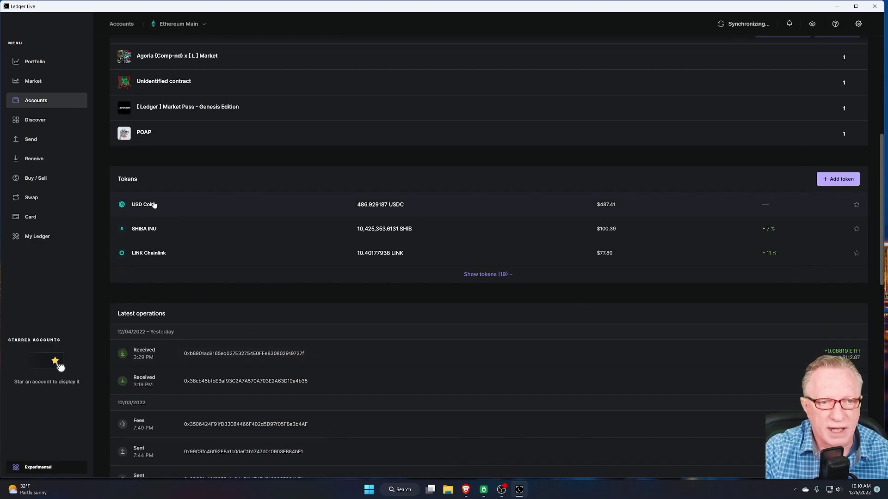
left_click(399, 205)
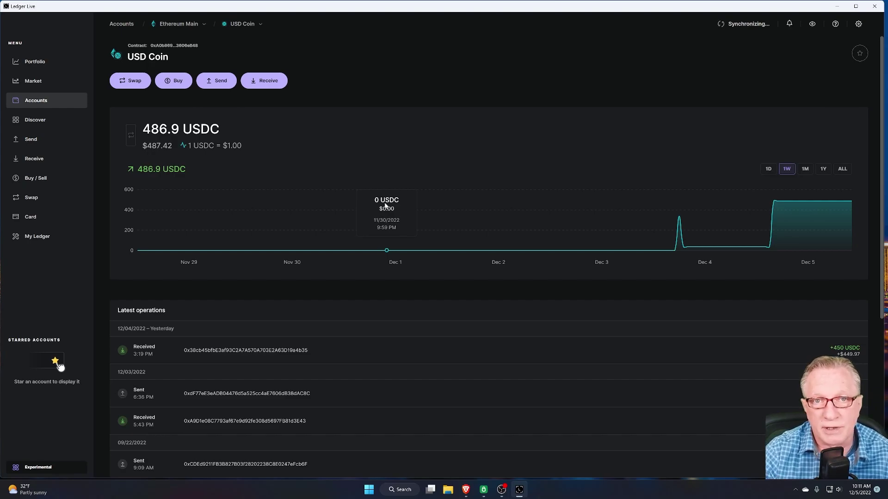
Browse the Coinbase, Kraken and Binance tabs in Brave, dismissing Binance's region-unavailable notice.
left_click(466, 489)
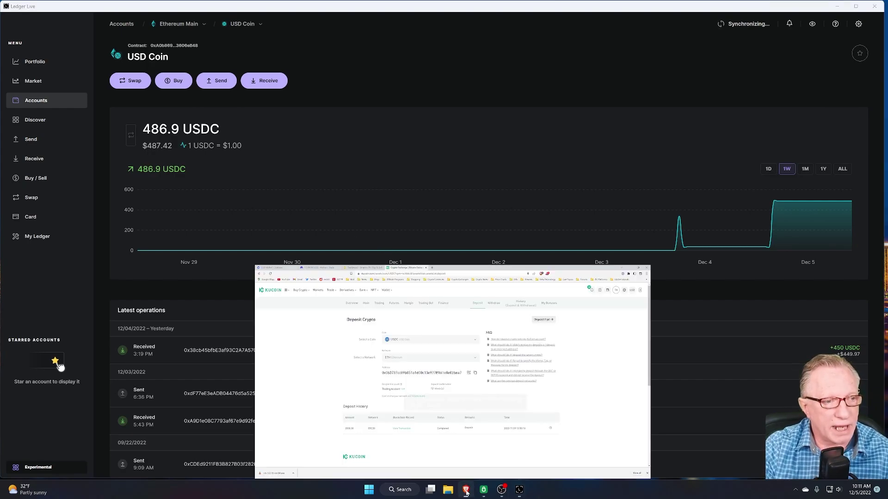
left_click(39, 6)
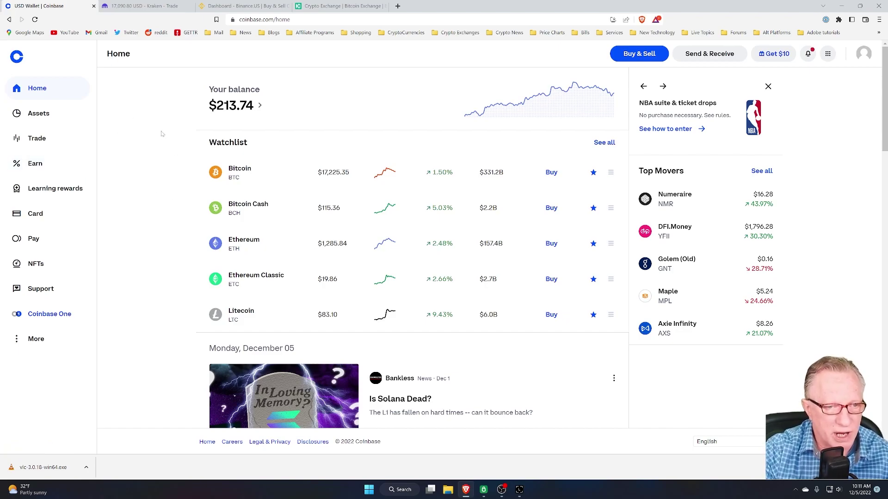
key("ctrl+Tab")
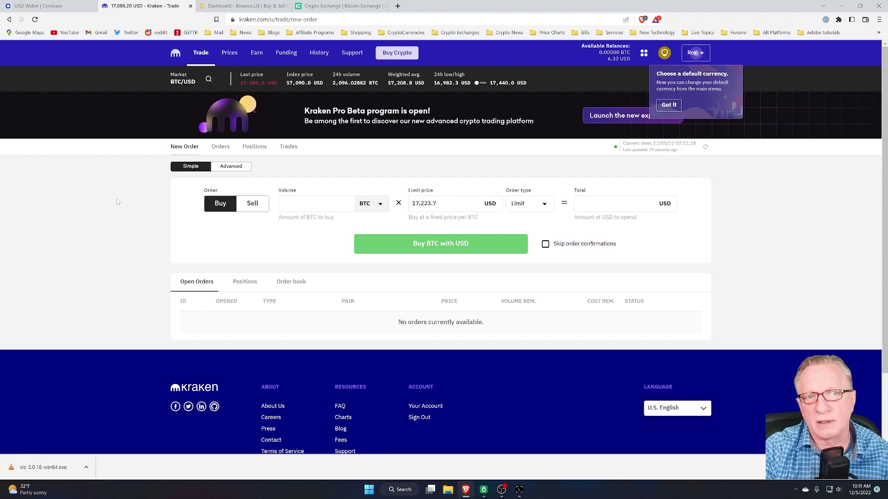
left_click(233, 6)
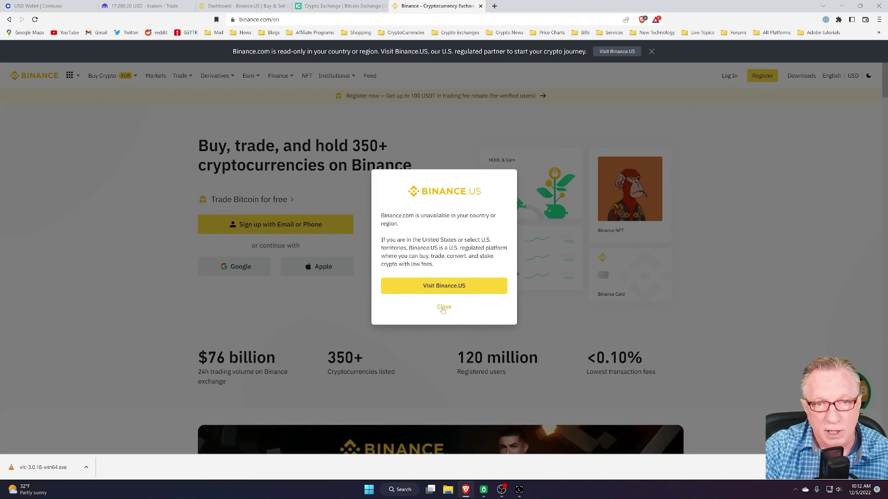
left_click(443, 308)
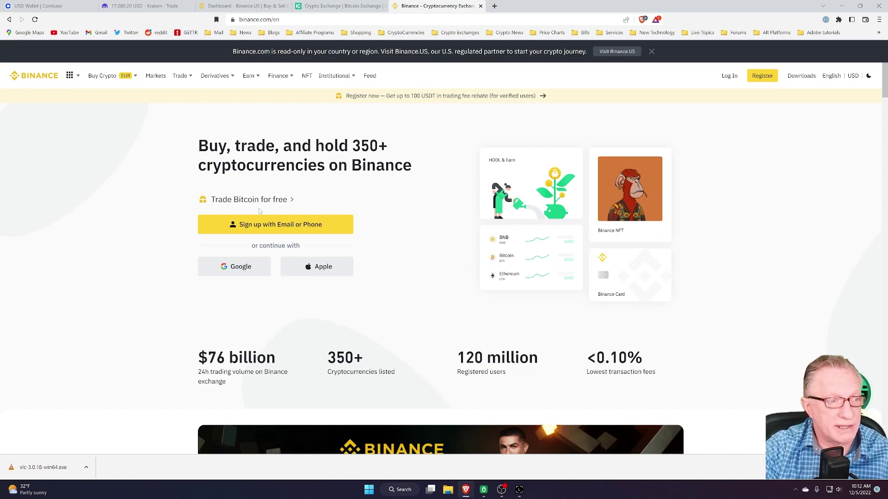
Switch to the KuCoin homepage tab in Brave.
key("ctrl+shift+Tab")
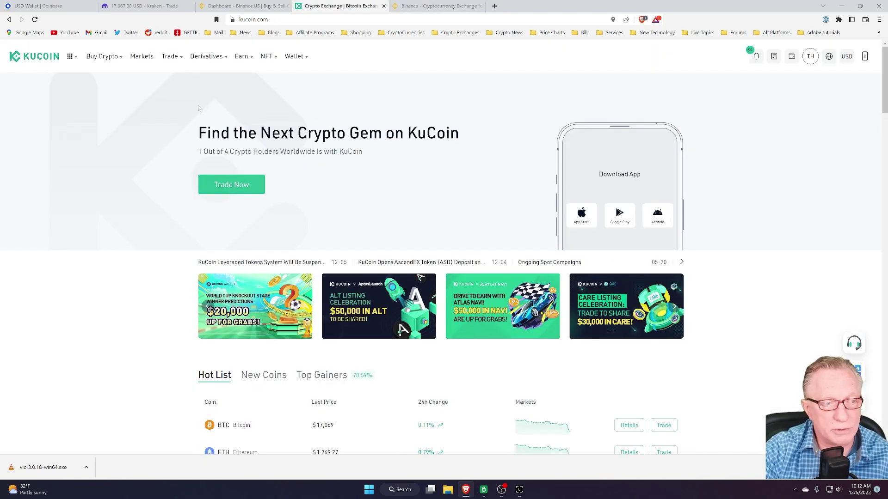
mouse_move(110, 60)
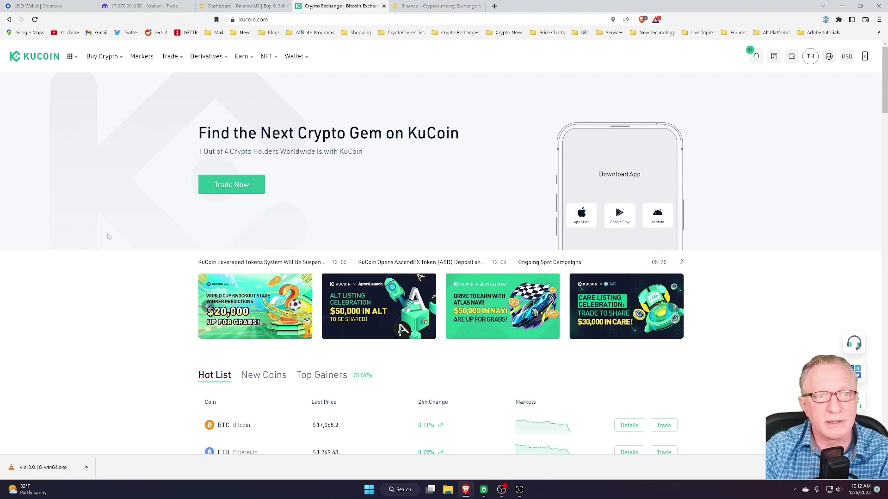
Open KuCoin's USDC deposit from the Main Account coin list on the ETH network.
left_click(163, 95)
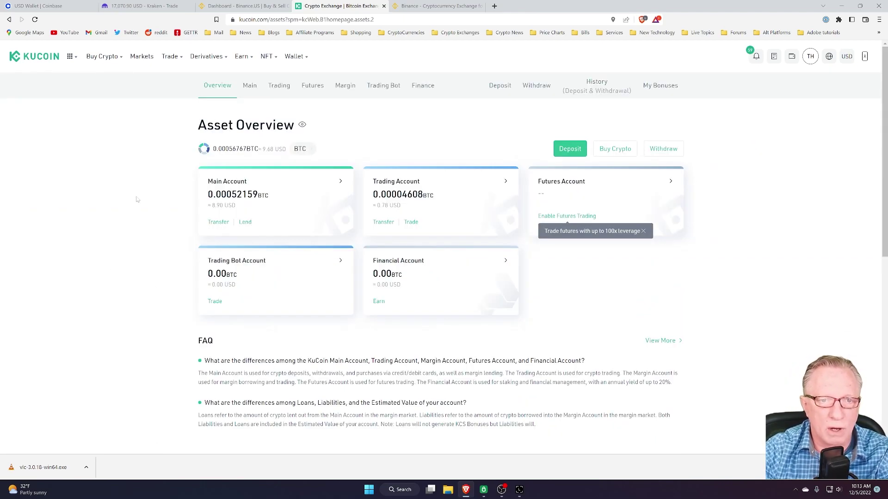
left_click(342, 182)
left_click(213, 176)
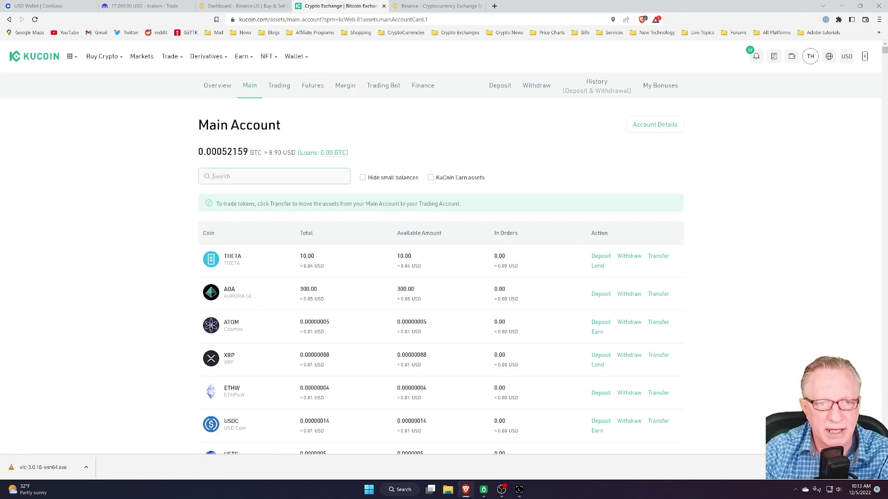
type("usd")
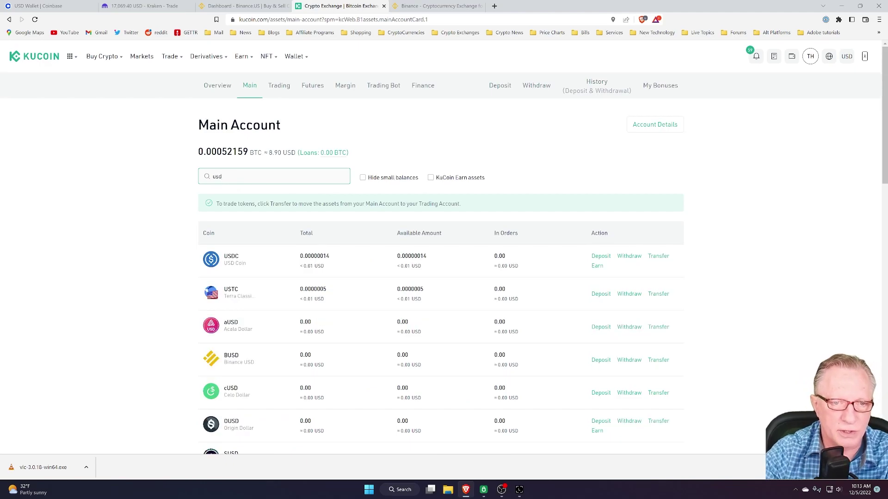
left_click(601, 257)
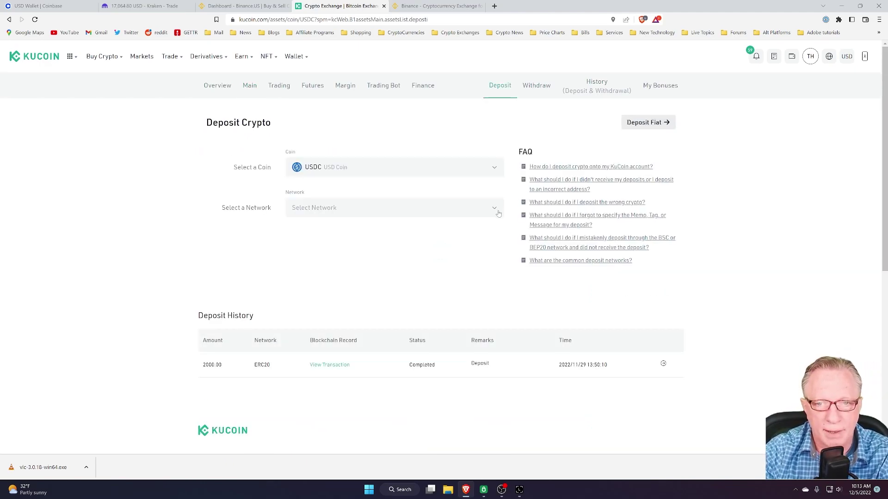
left_click(498, 211)
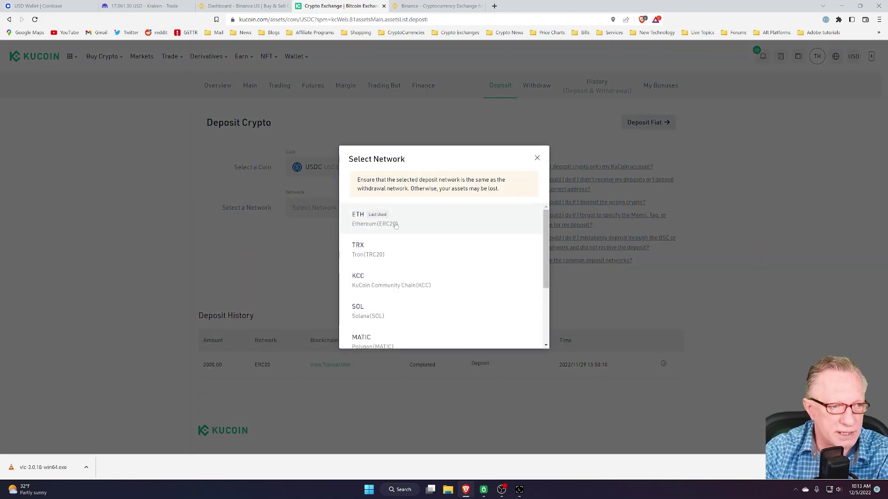
left_click(396, 225)
Copy the USDC ETH deposit address after a quick look at Ledger Live.
left_click(519, 490)
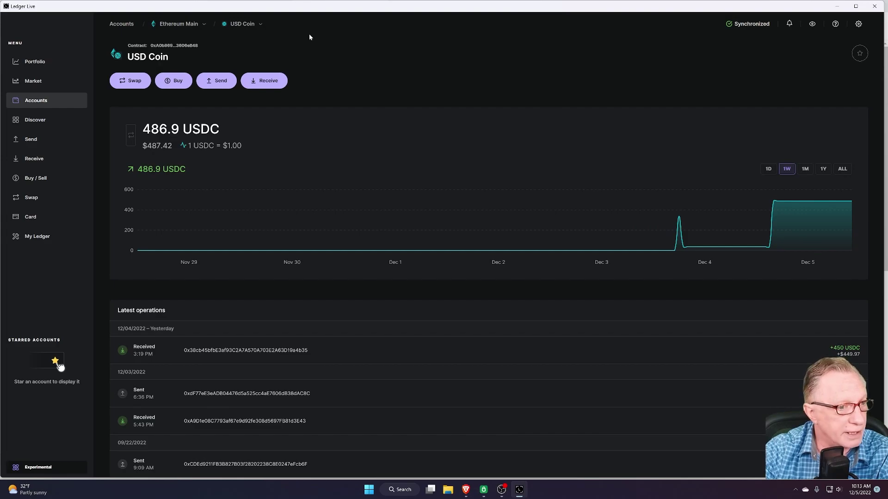
key("alt+Tab")
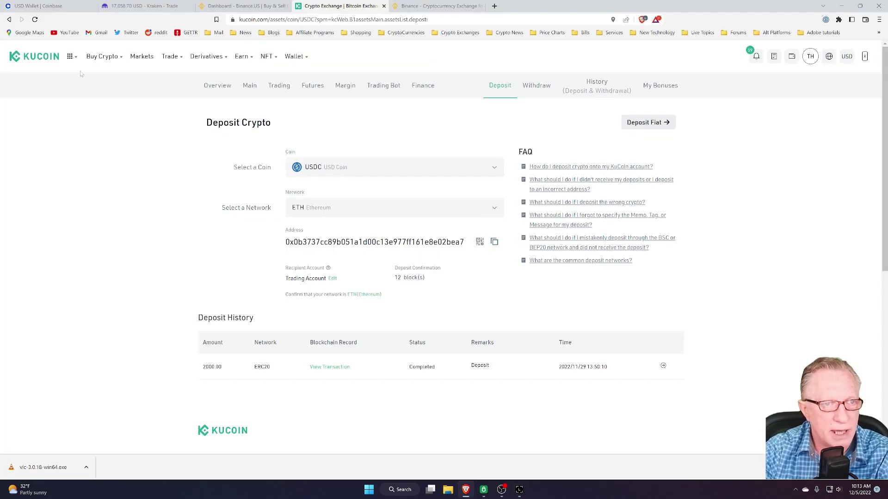
left_click(494, 241)
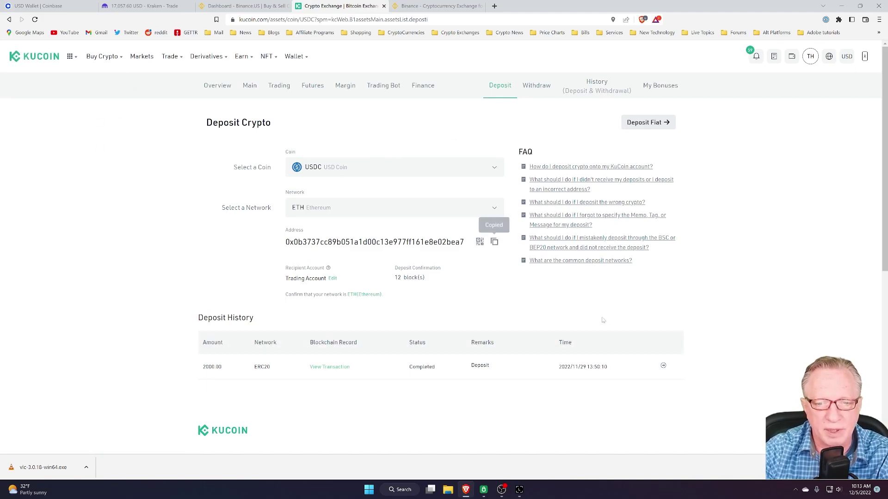
Start a USD Coin send in Ledger Live with the KuCoin deposit address as recipient.
left_click(517, 494)
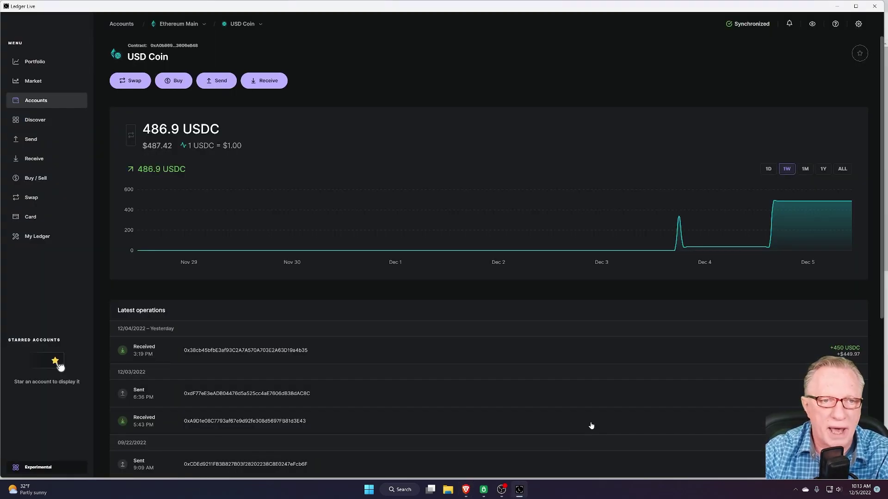
left_click(216, 85)
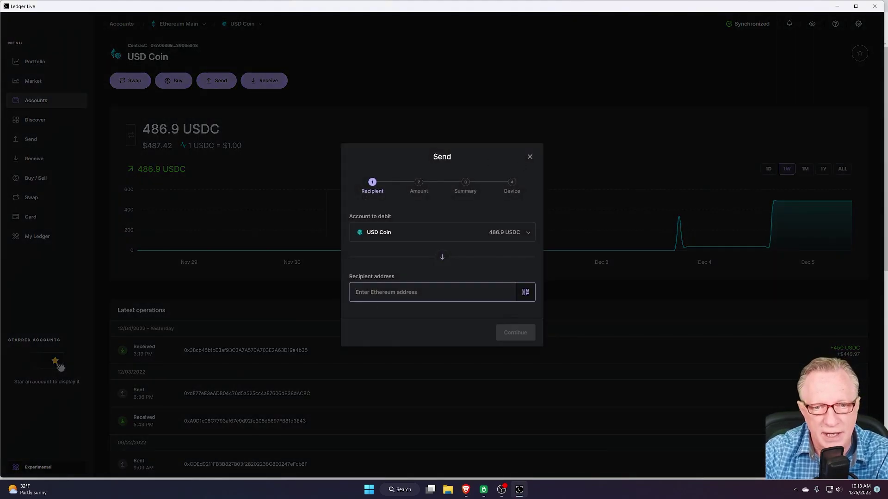
right_click(365, 294)
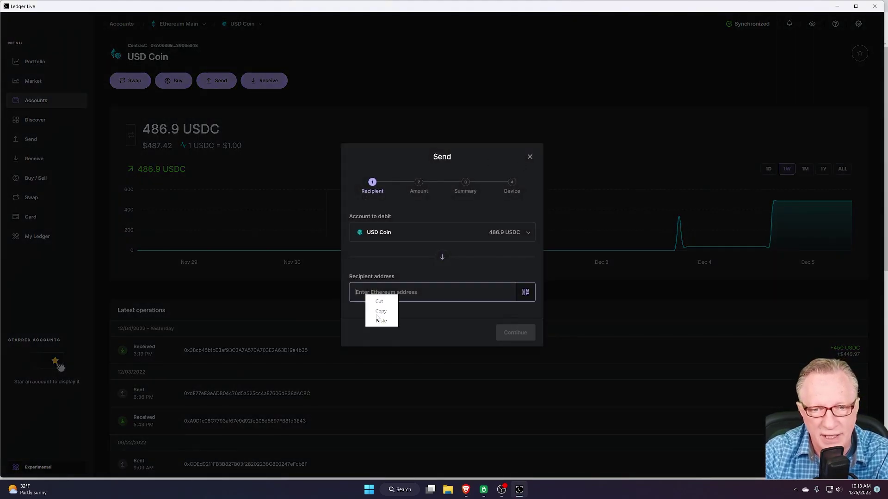
left_click(376, 319)
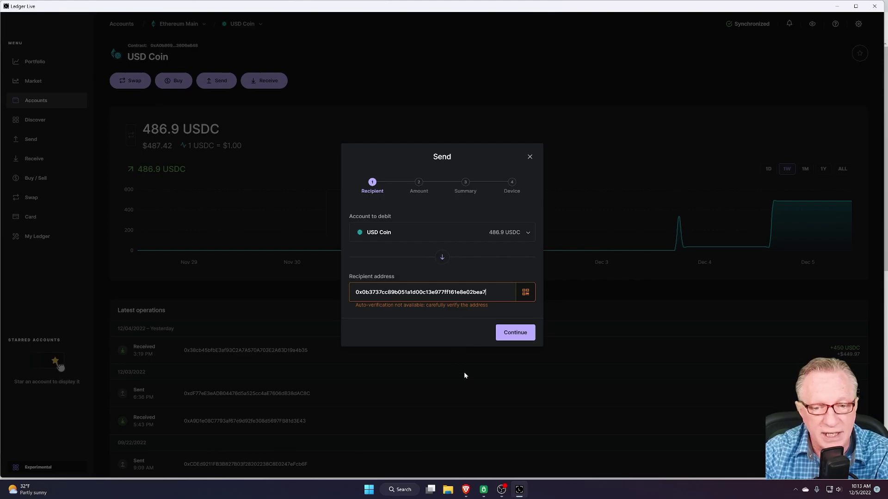
Enter 200 USDC as the amount and proceed to the send Summary.
left_click(465, 491)
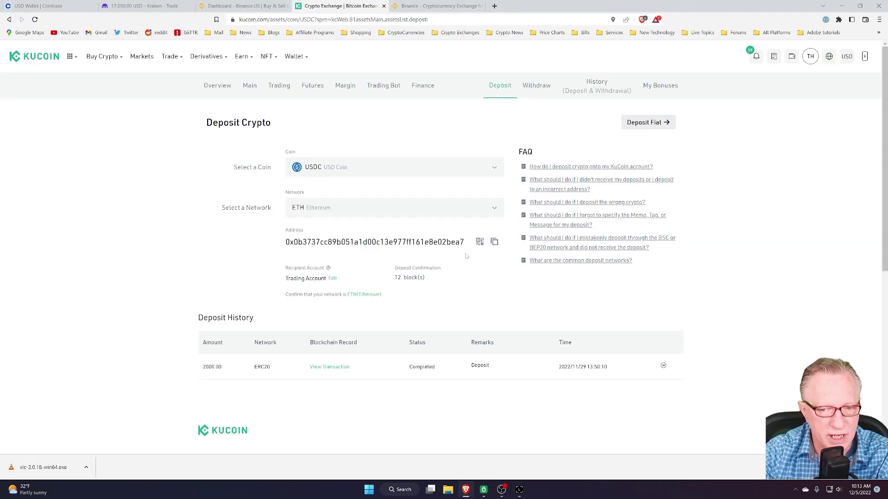
left_click(519, 489)
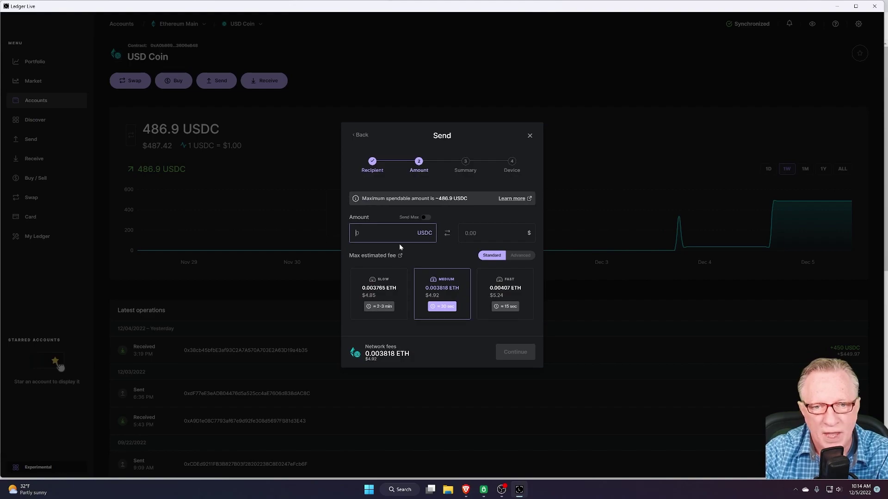
type("200")
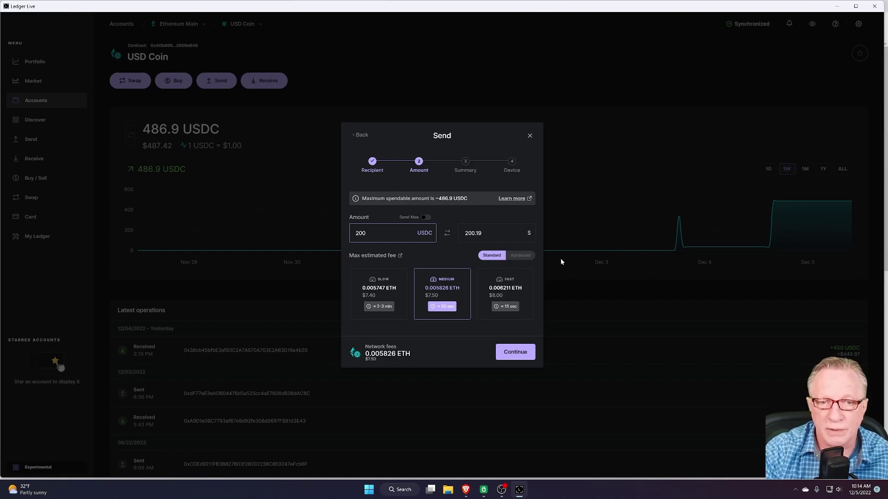
left_click(514, 354)
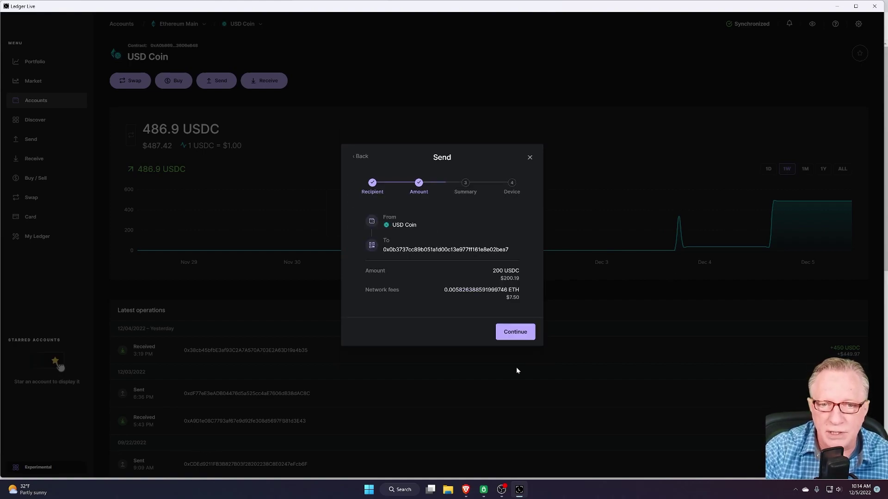
Confirm the 200 USDC send, approve it on the Ledger, and close the sent confirmation.
left_click(520, 331)
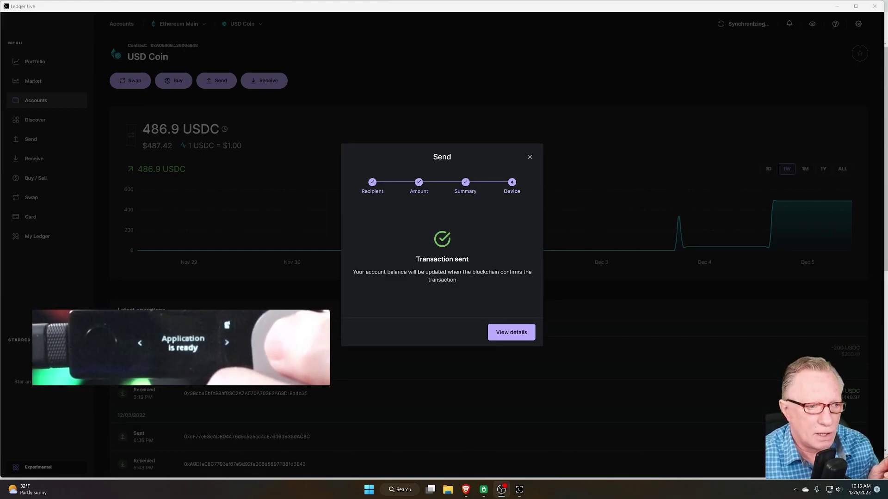
left_click(514, 377)
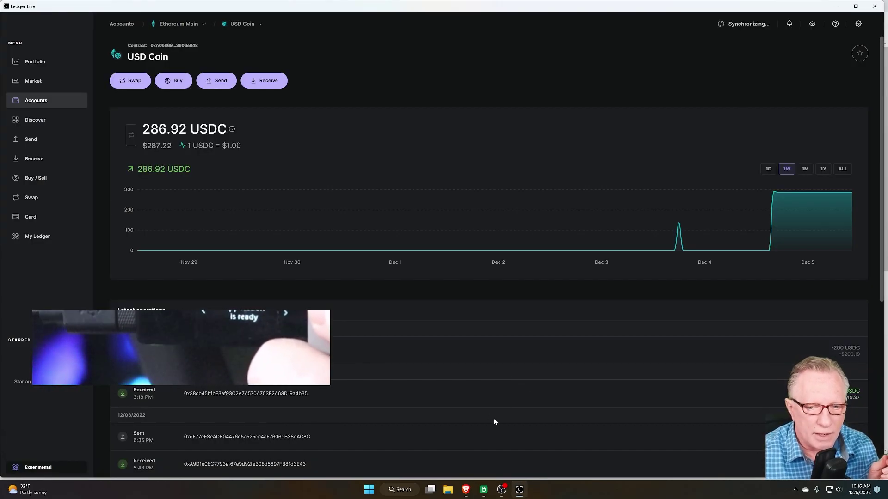
Check KuCoin's USDC deposit page in Brave, then return to Ledger Live's Accounts list.
left_click(466, 490)
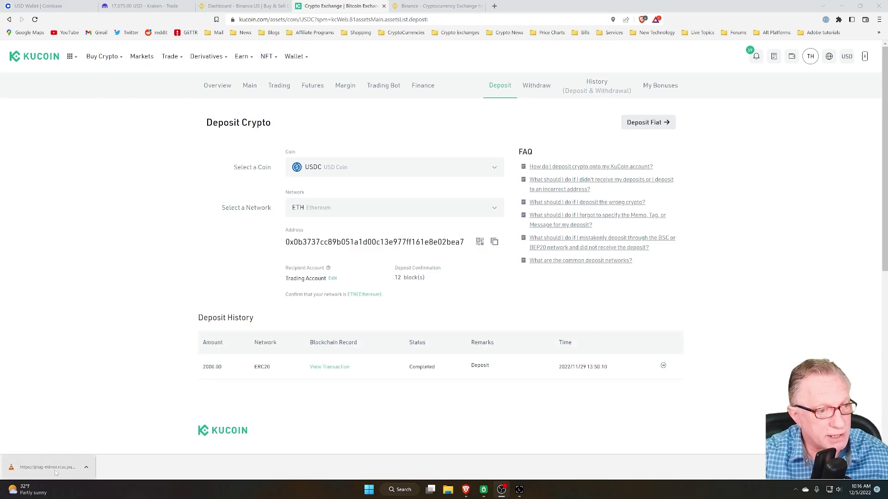
left_click(519, 490)
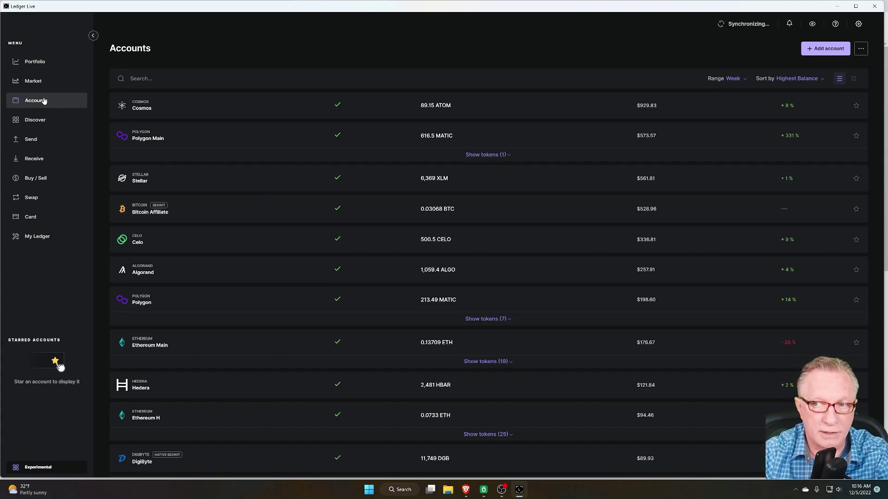
Start adding an XRP (XRP) account in Ledger Live and continue to the device step.
left_click(826, 48)
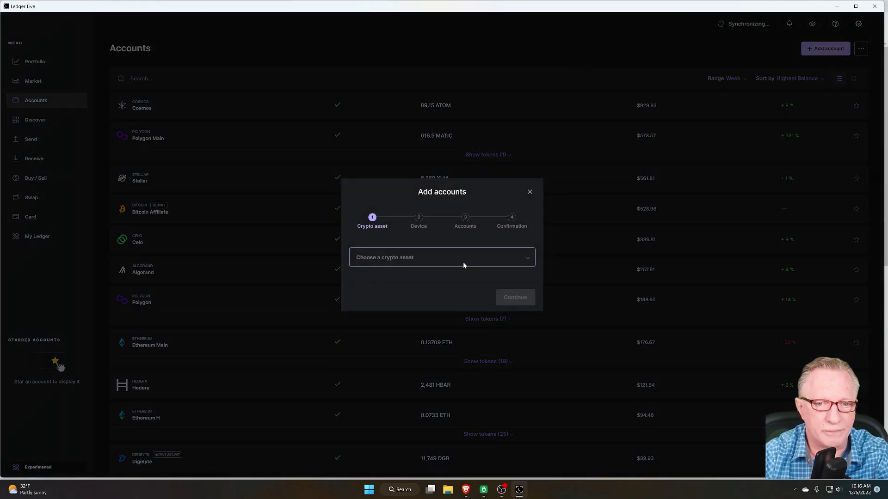
left_click(530, 261)
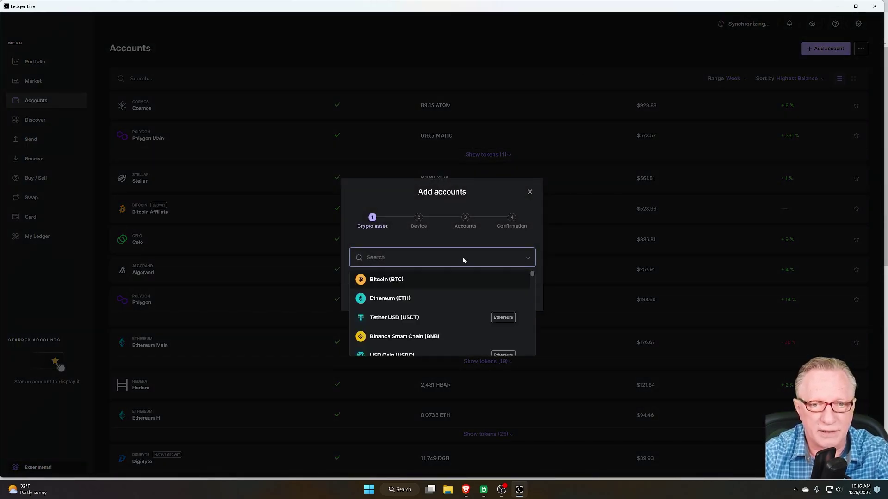
type("x")
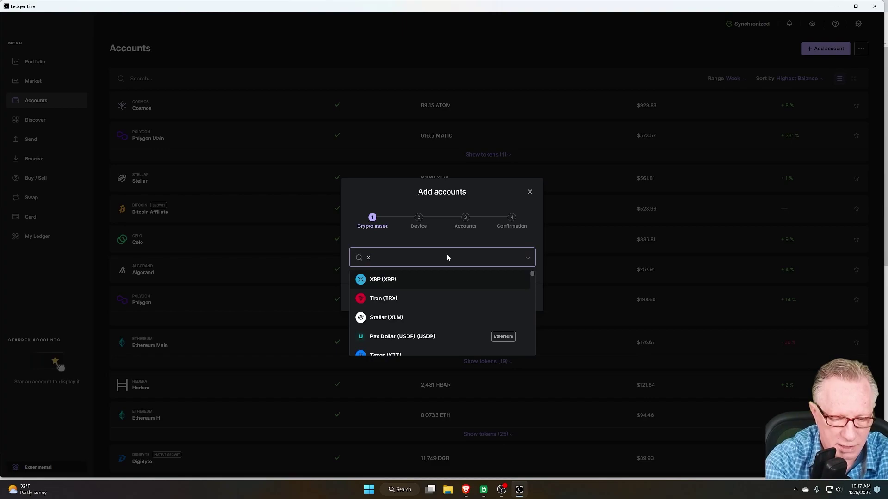
type("rp")
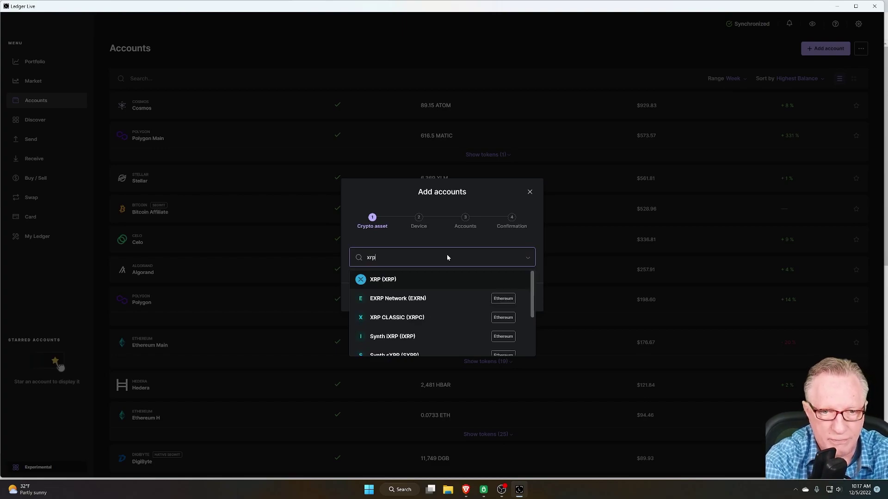
left_click(400, 279)
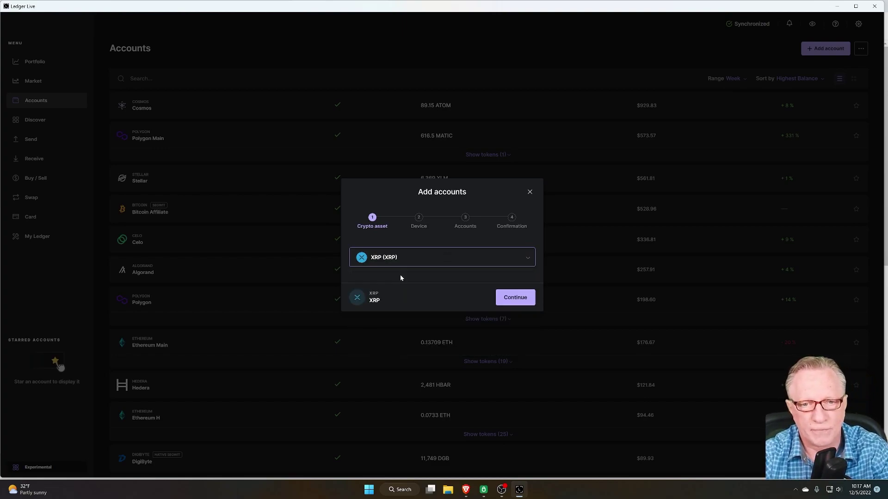
left_click(512, 298)
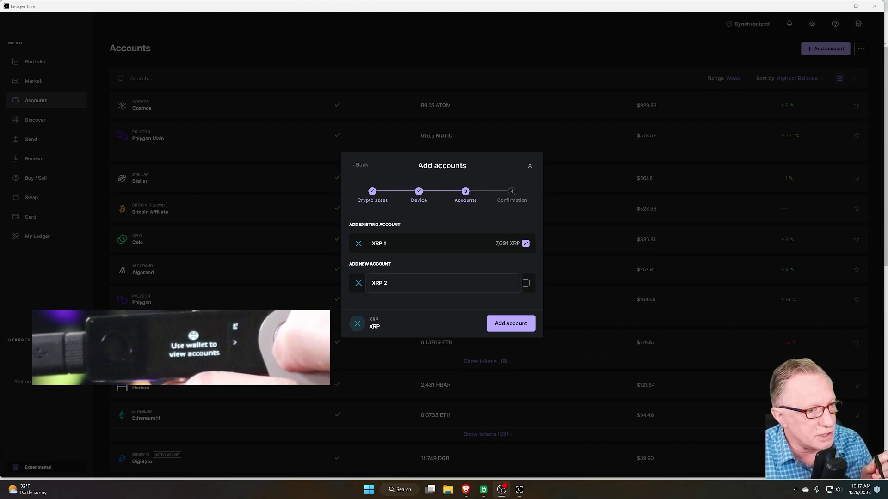
Leave the new XRP 2 account unticked and begin renaming XRP 1 to XRP.
left_click(526, 284)
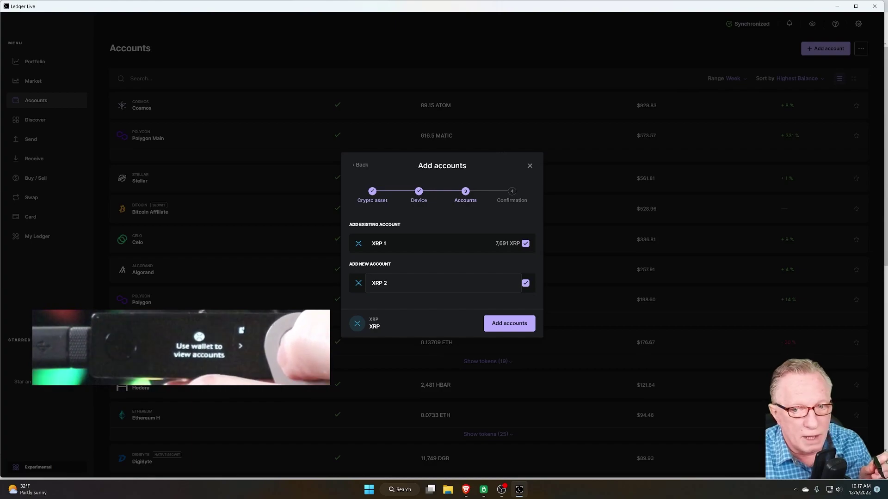
left_click(525, 283)
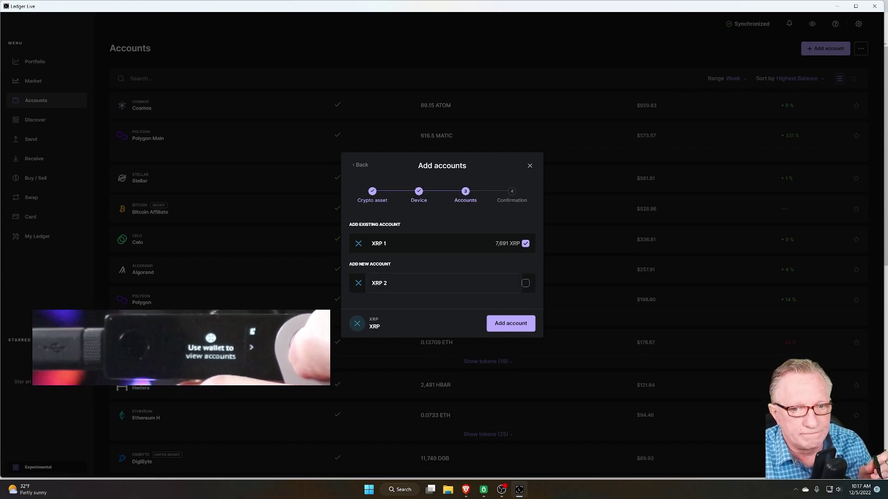
left_click(385, 244)
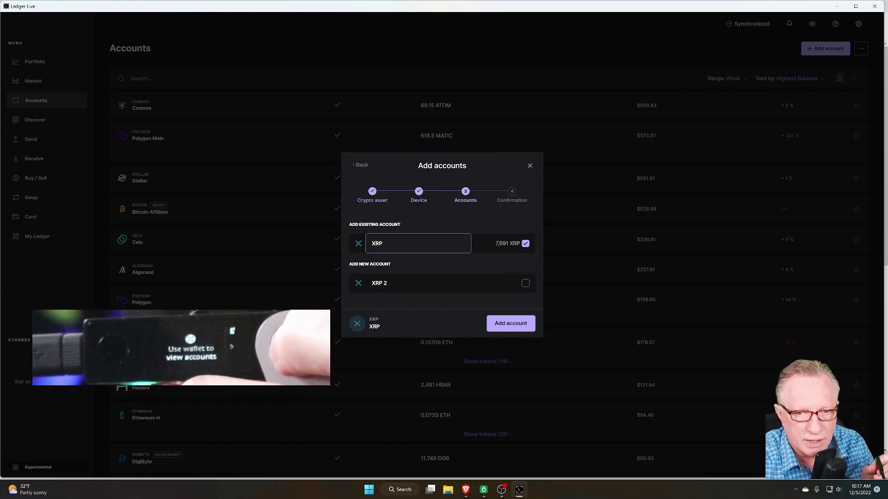
Add the XRP account, generate its receiving address for device verification, then bring up Trezor Suite.
left_click(510, 323)
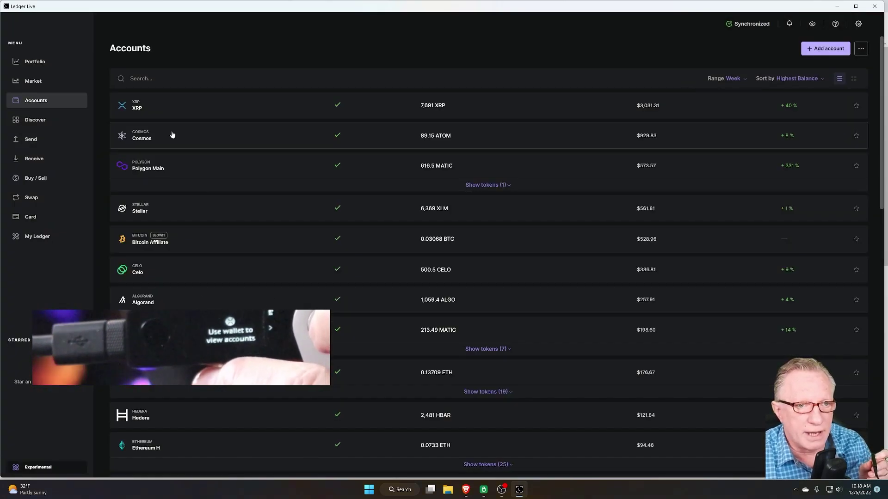
left_click(147, 107)
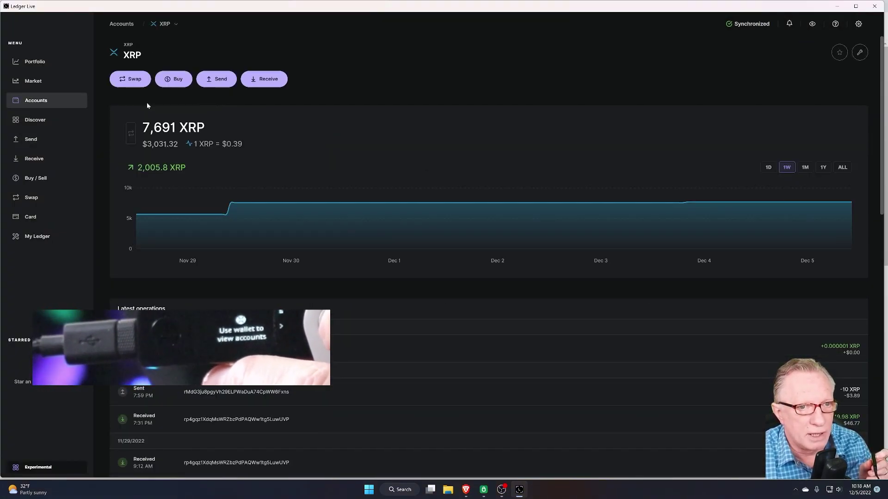
left_click(271, 81)
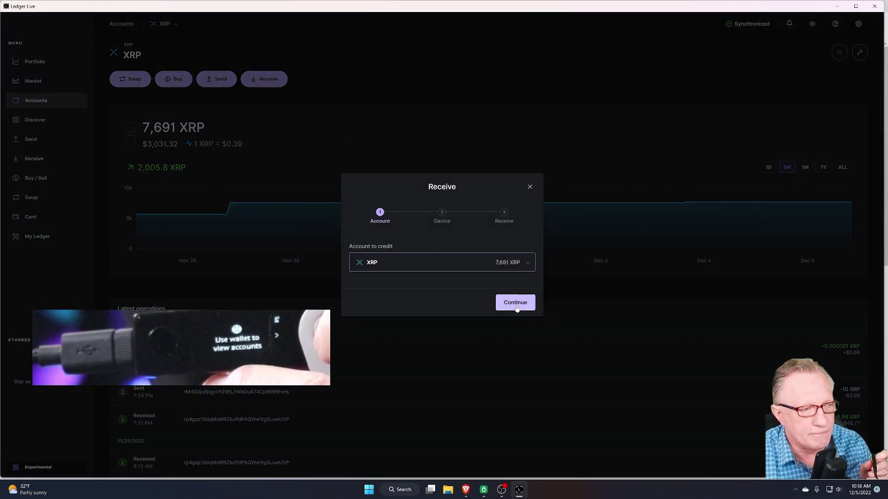
left_click(509, 303)
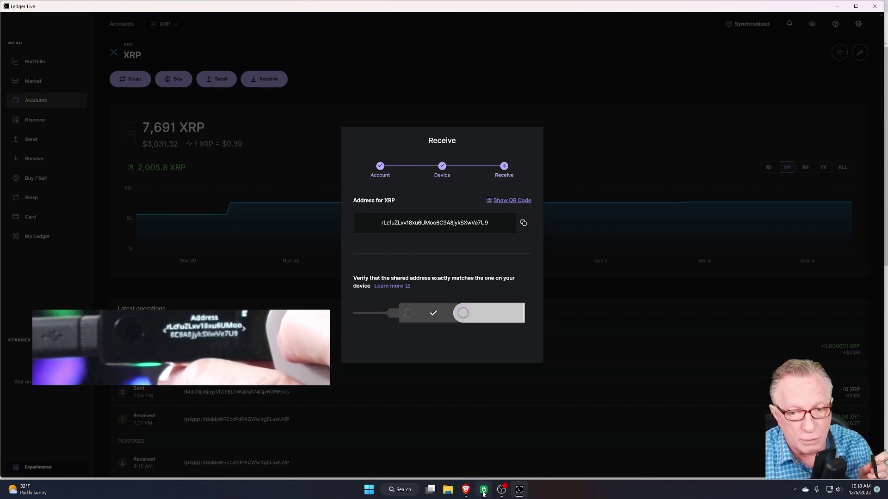
mouse_move(483, 489)
left_click(483, 445)
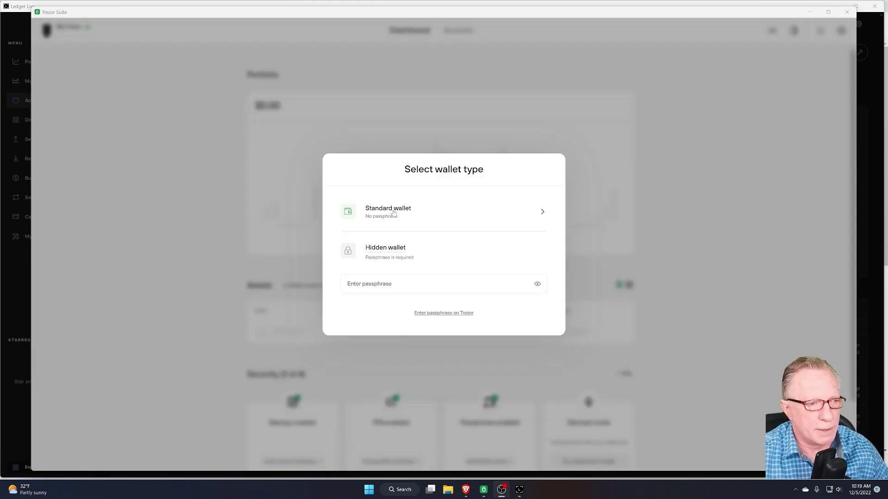
Open the Trezor standard wallet, enable XRP among its coins, and view the Dashboard assets list.
left_click(233, 268)
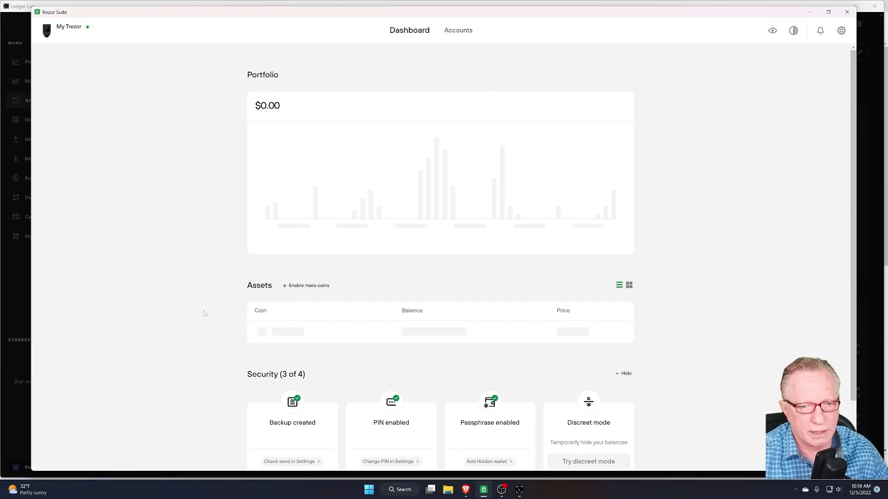
scroll(278, 287, "down", 3)
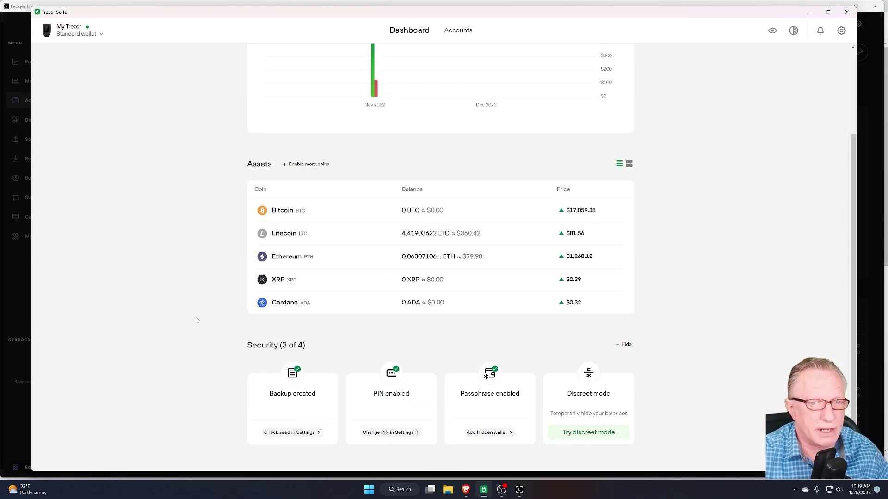
scroll(189, 324, "up", 2)
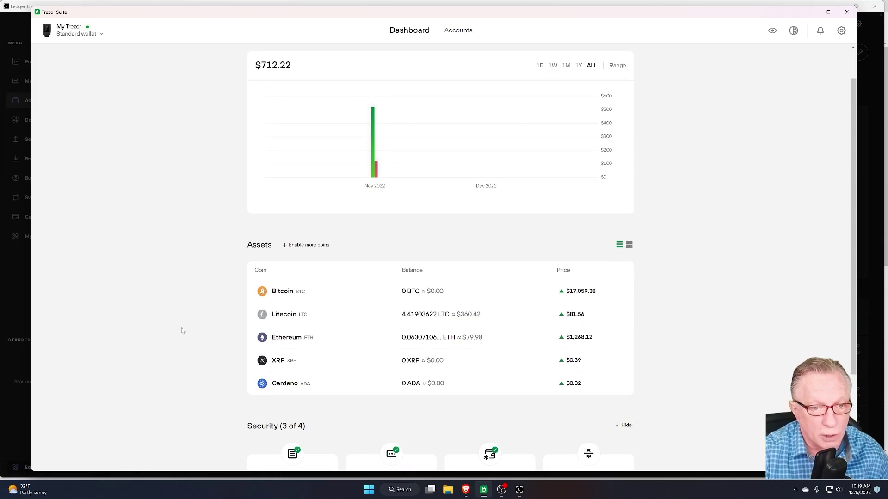
left_click(306, 245)
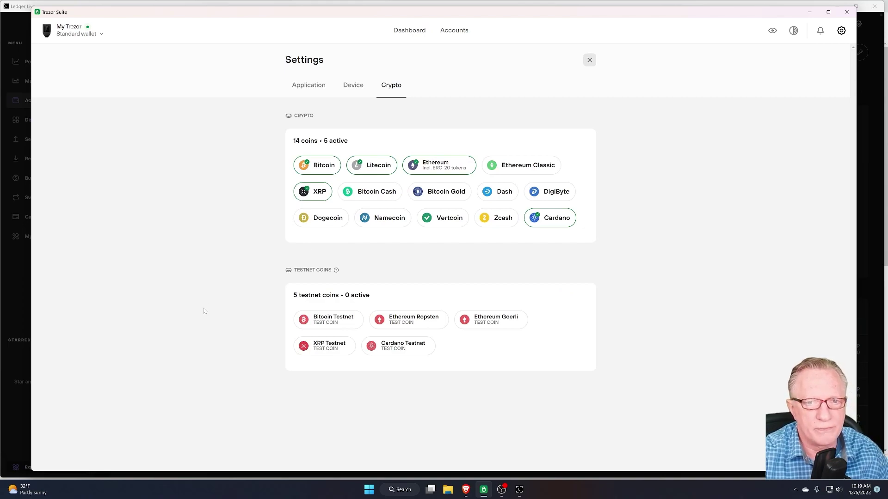
left_click(311, 194)
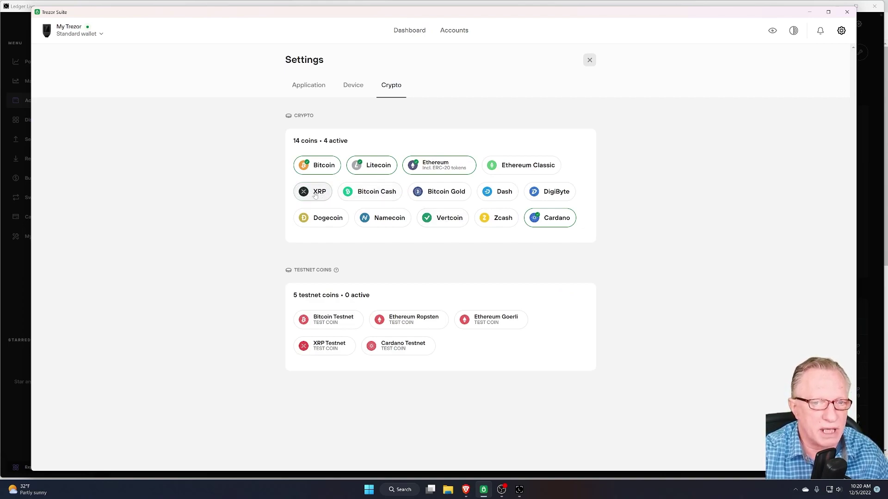
left_click(311, 194)
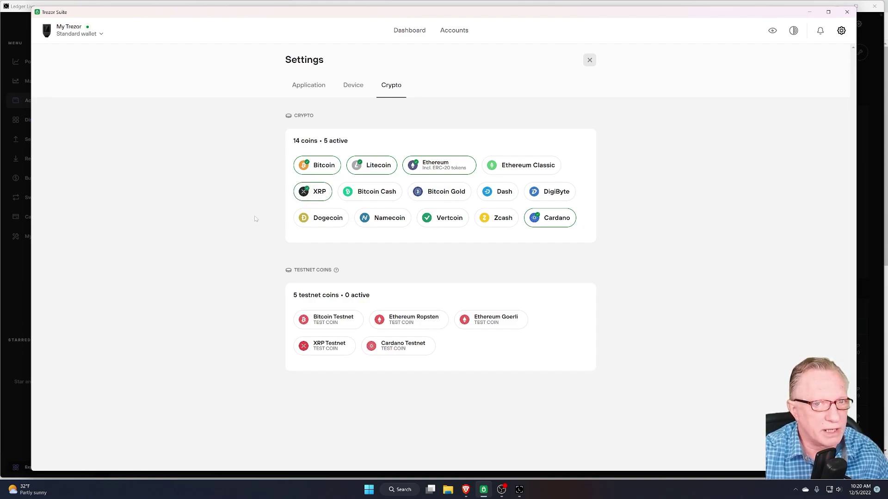
left_click(420, 31)
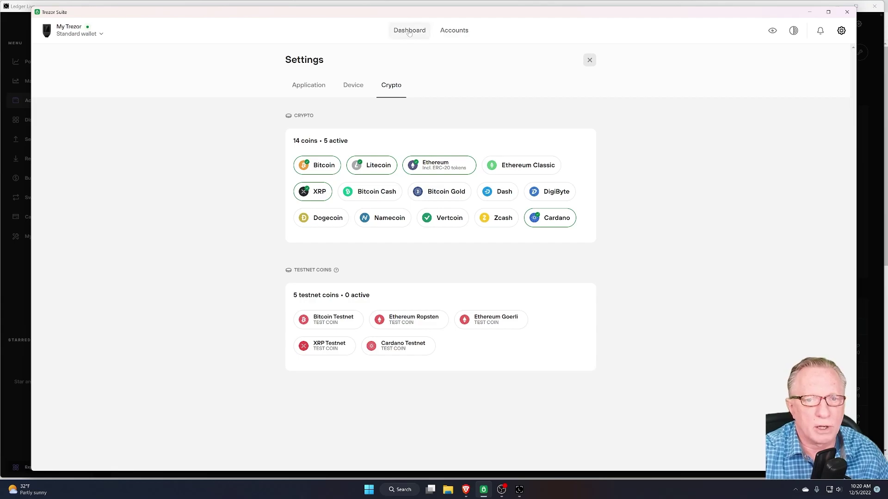
scroll(275, 244, "down", 4)
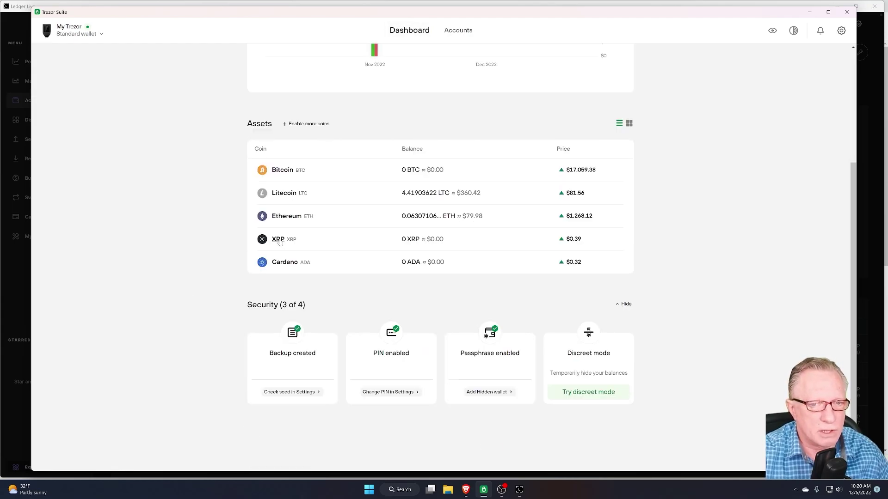
Reveal the full receiving address and QR code for Trezor Suite's XRP #1 account.
left_click(279, 241)
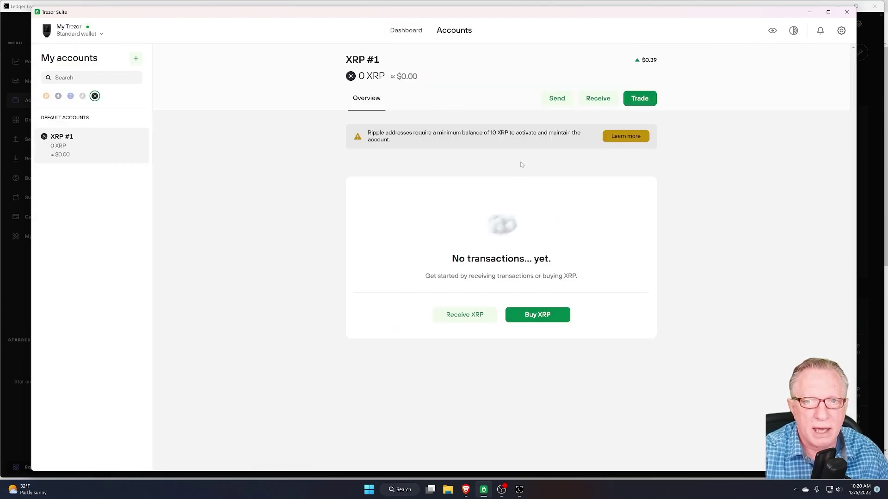
left_click(599, 100)
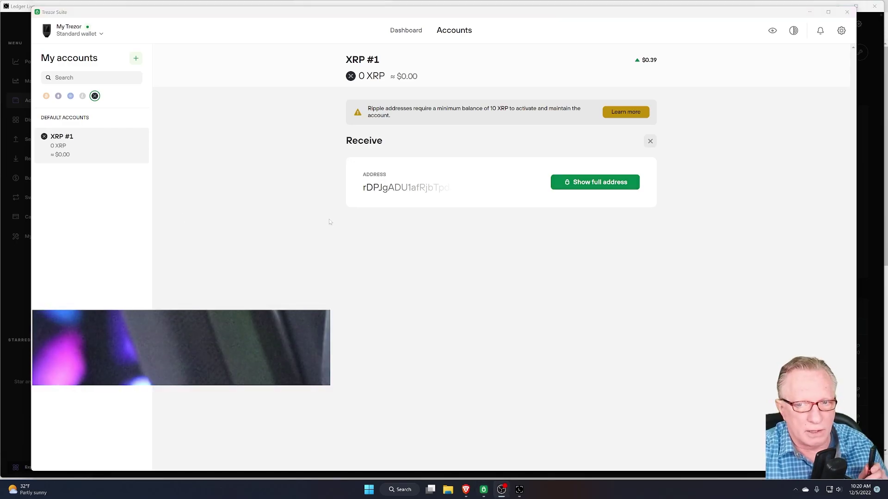
left_click(585, 185)
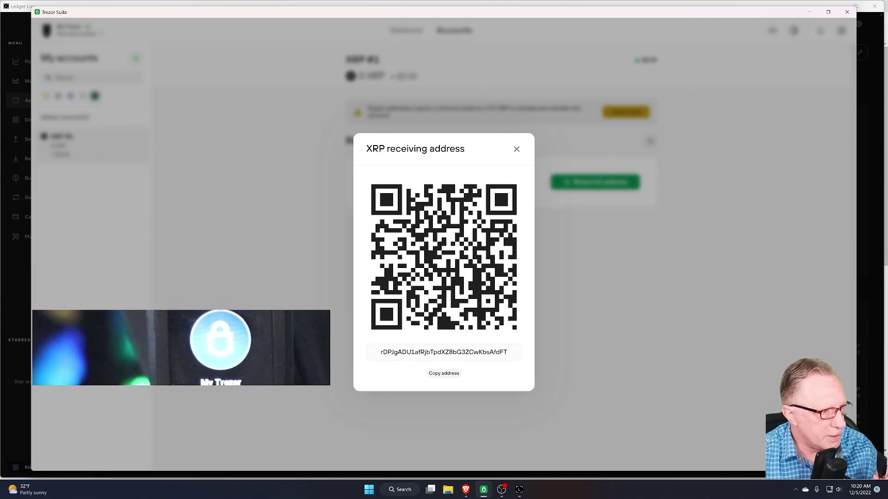
left_click(465, 489)
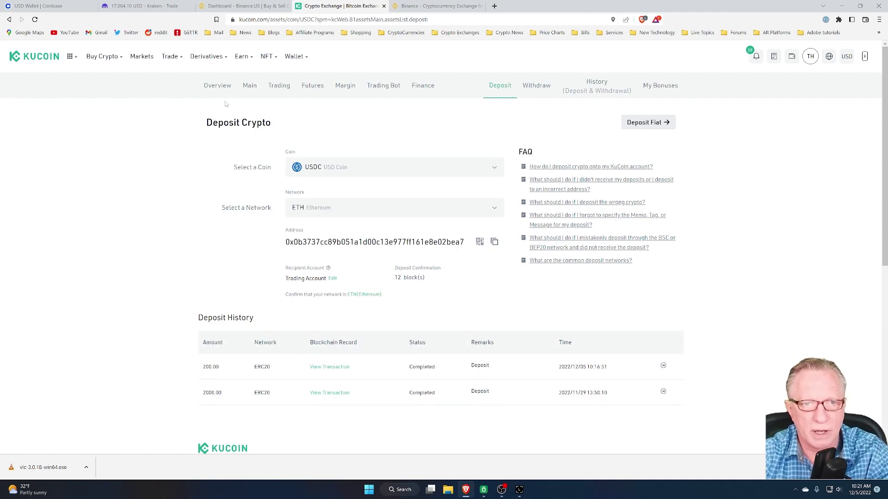
Show KuCoin's Trading Account balances, reloaded so the 200.00 USDC deposit appears.
left_click(284, 89)
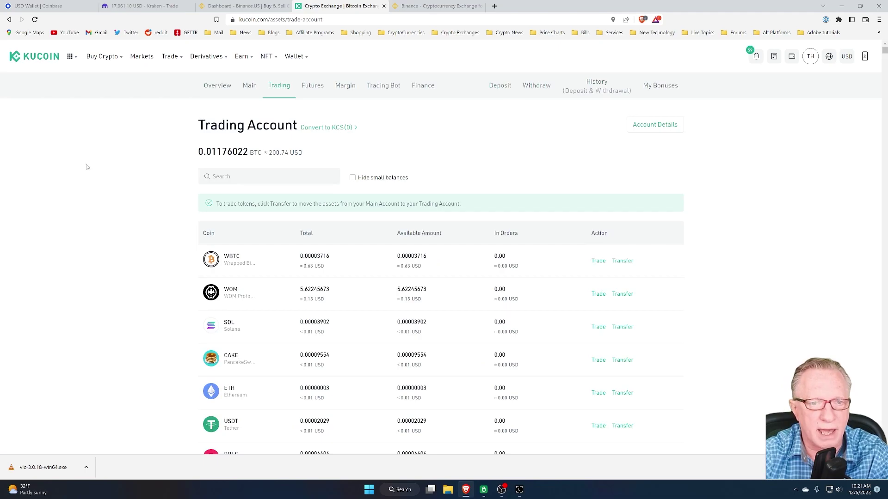
left_click(36, 19)
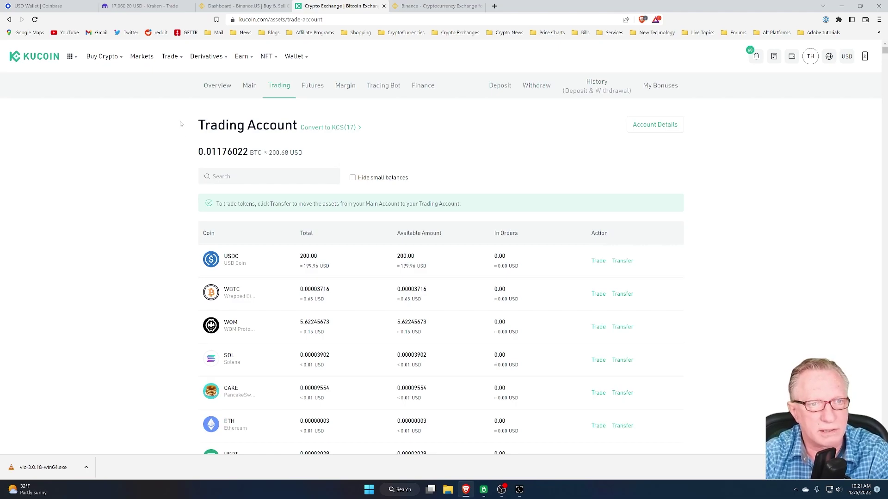
Open spot trading and switch to the XRP/USDC market.
mouse_move(170, 56)
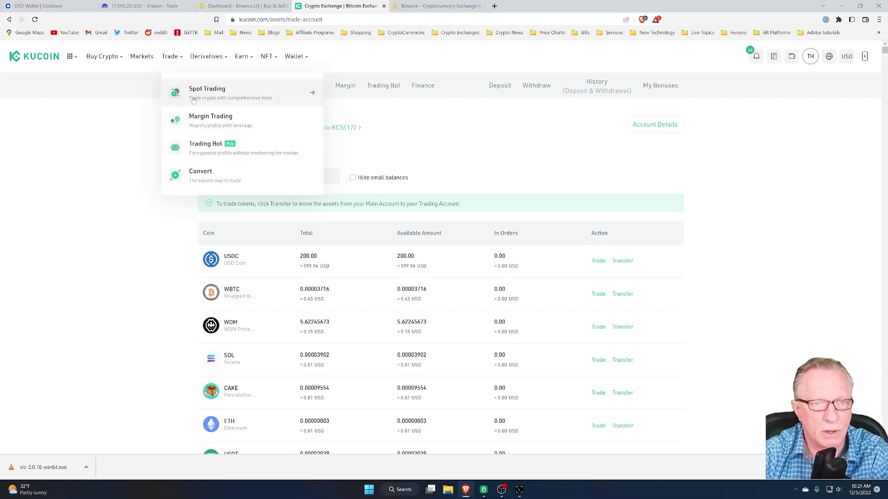
left_click(200, 95)
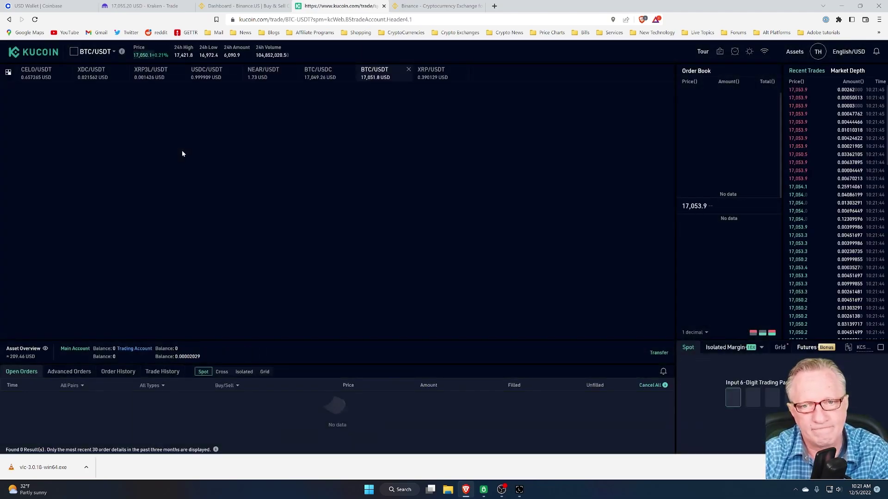
left_click(103, 52)
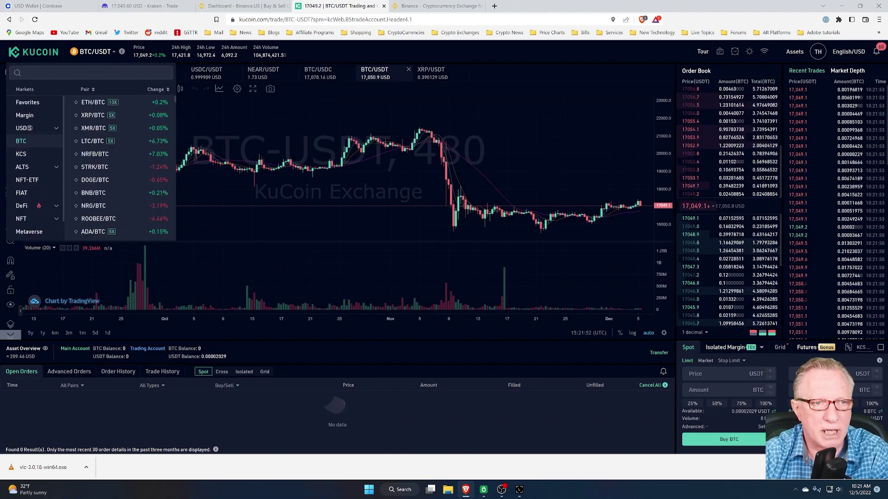
type("XRP")
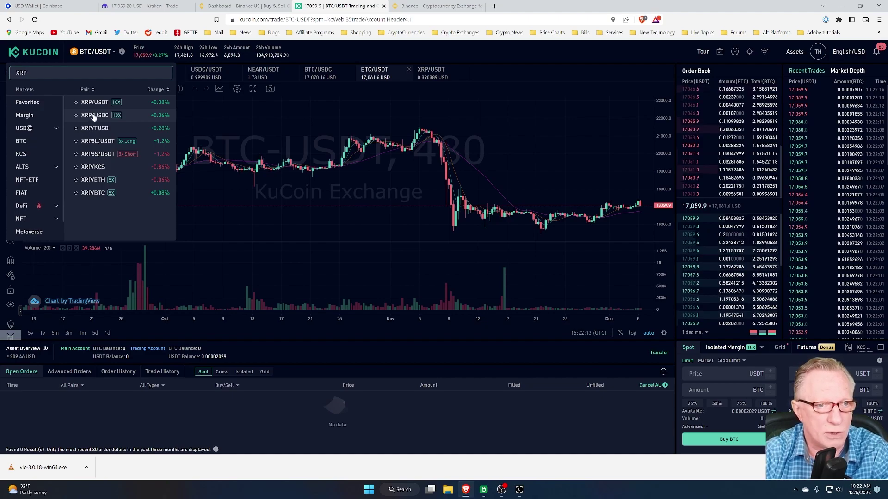
left_click(95, 117)
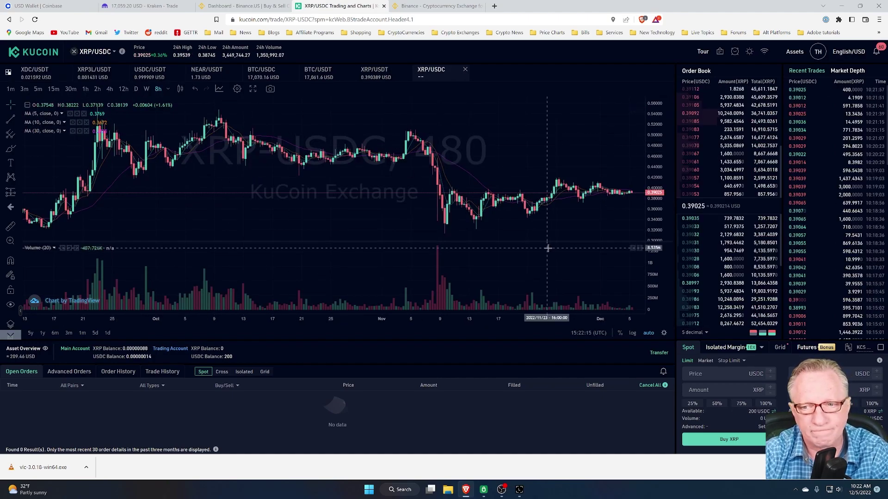
Place a market buy of XRP using 100% of the USDC balance.
left_click(706, 364)
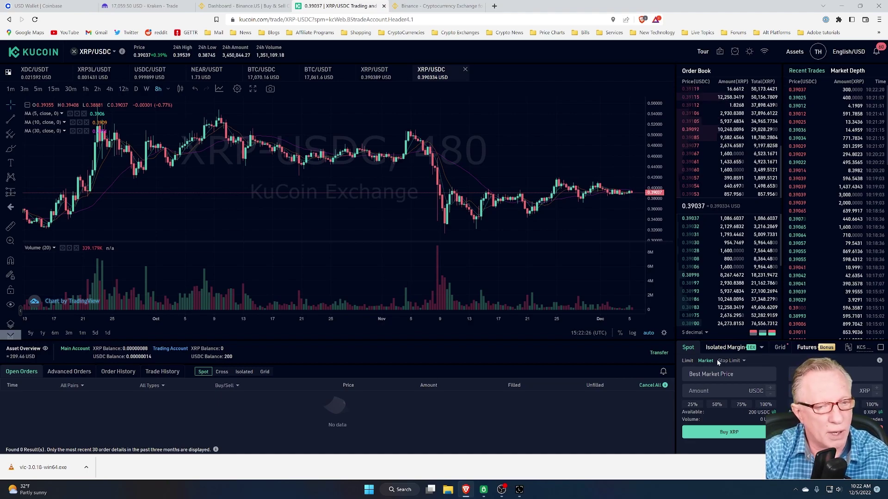
left_click(765, 405)
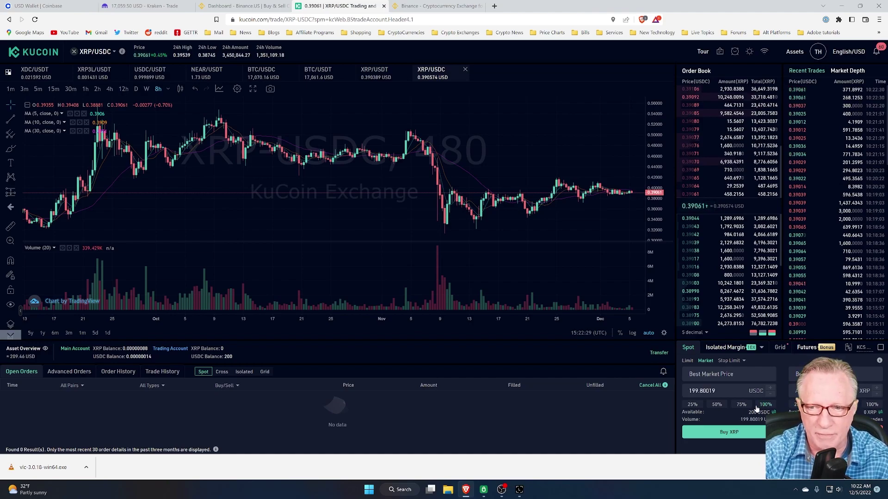
left_click(720, 434)
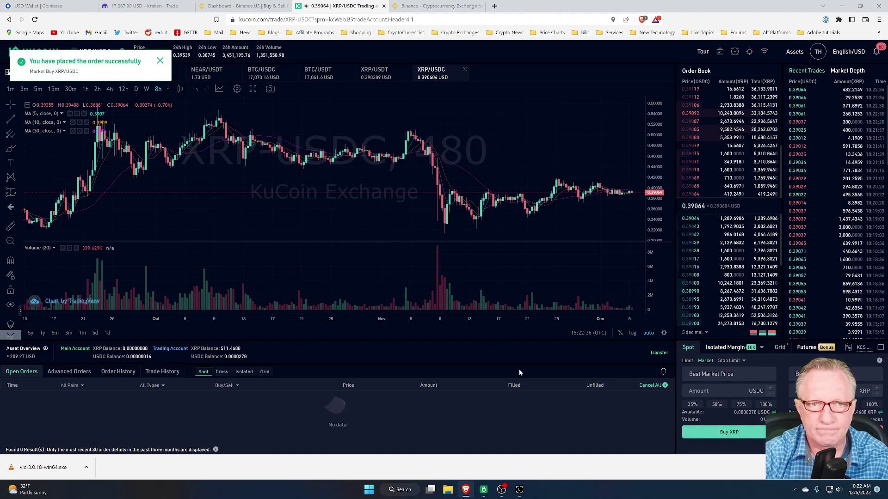
Transfer all 511.4688 XRP from the Trading Account to the Main Account.
mouse_move(794, 52)
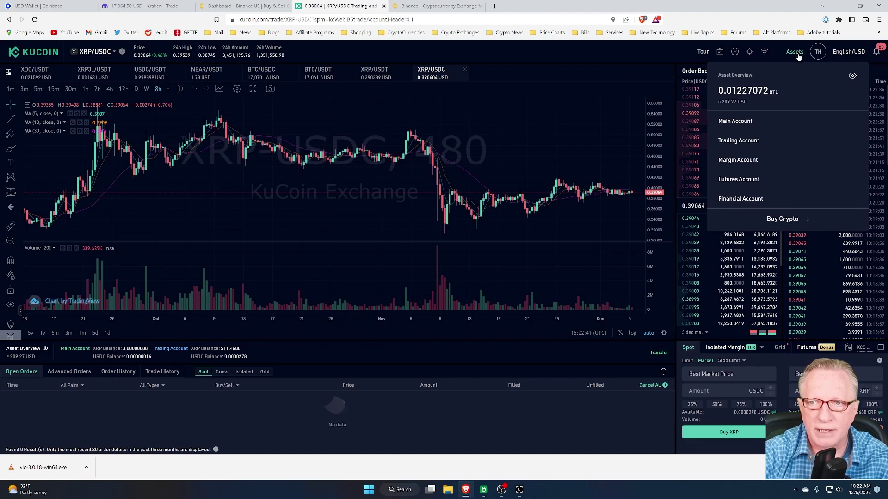
left_click(740, 141)
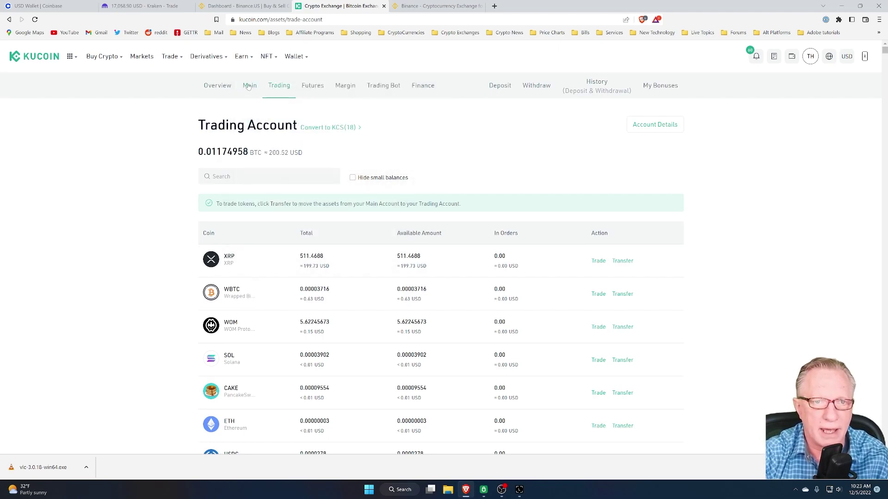
left_click(220, 88)
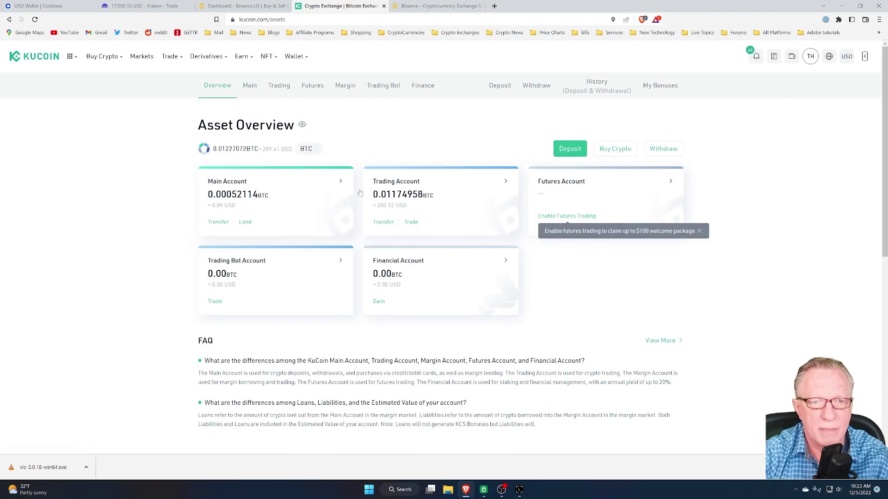
left_click(217, 222)
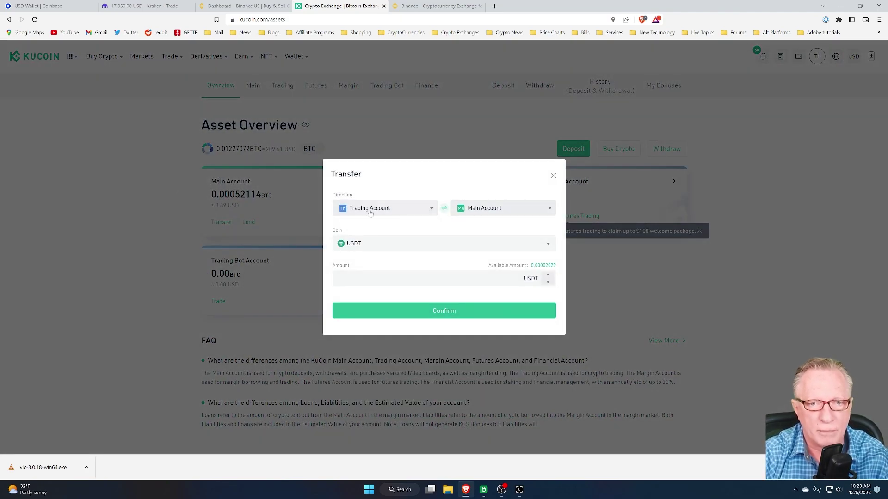
left_click(548, 245)
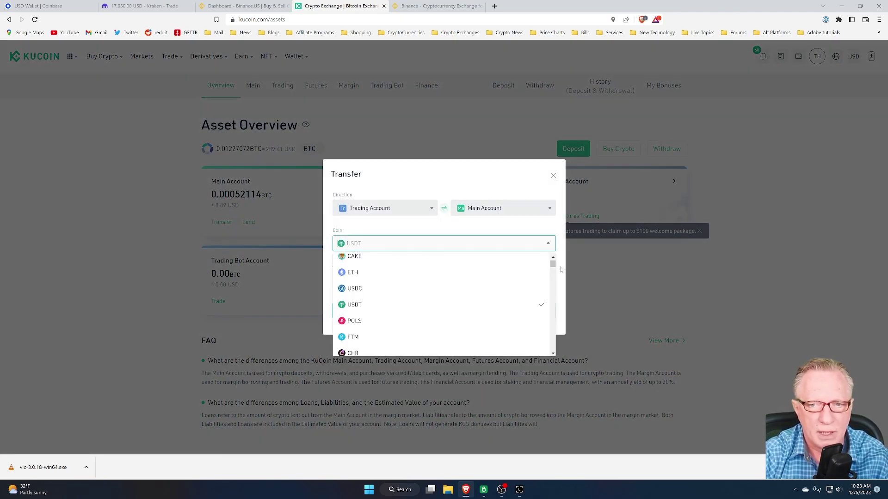
left_click(394, 268)
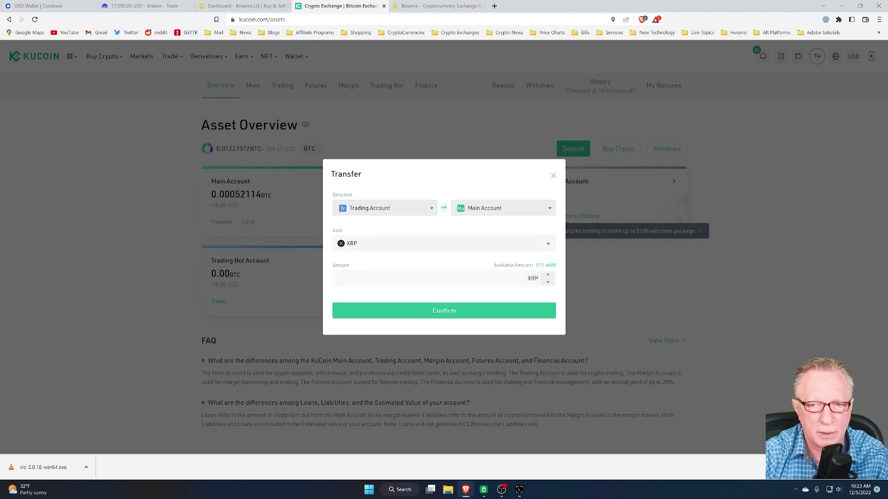
left_click(546, 265)
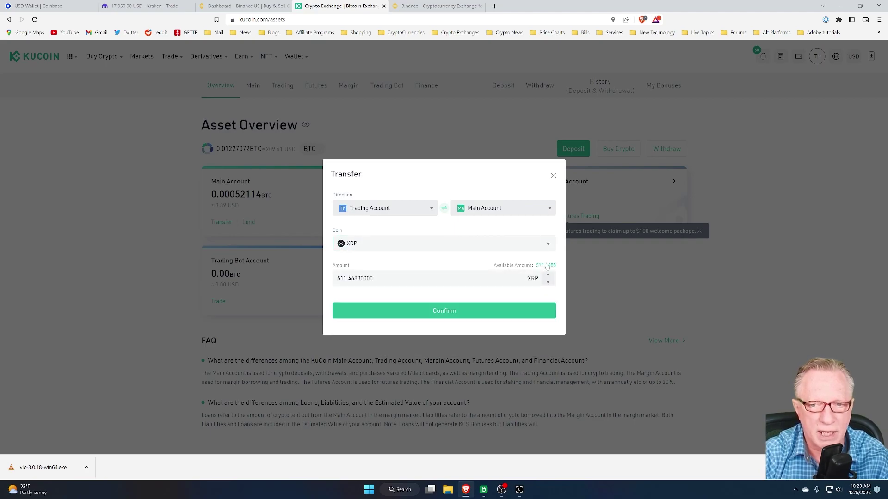
left_click(439, 312)
left_click(340, 182)
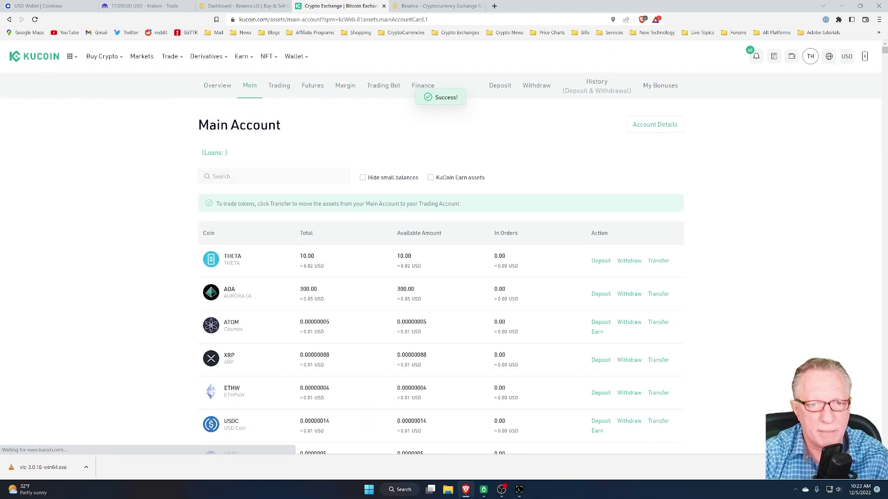
left_click(34, 19)
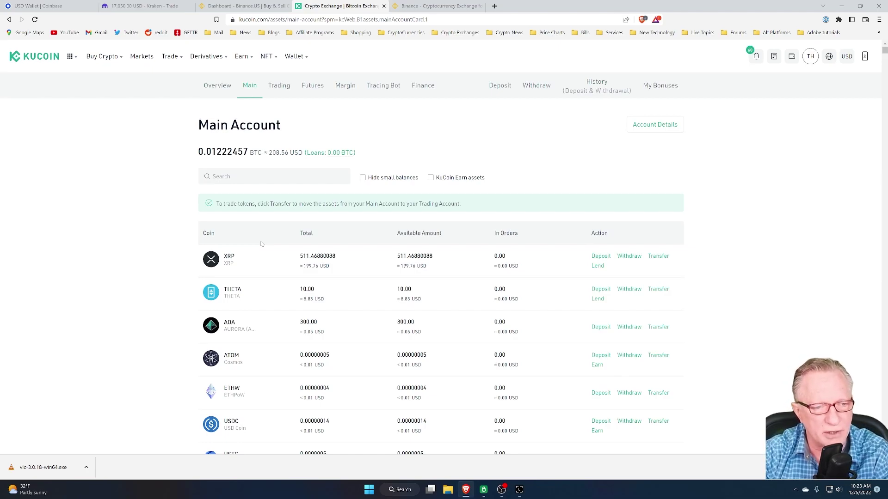
Copy the Ledger Live XRP receive address.
left_click(520, 490)
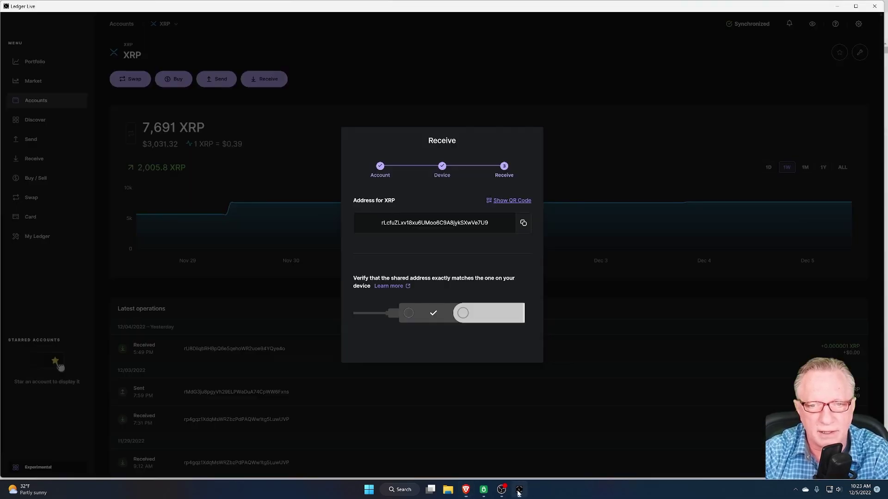
left_click(523, 223)
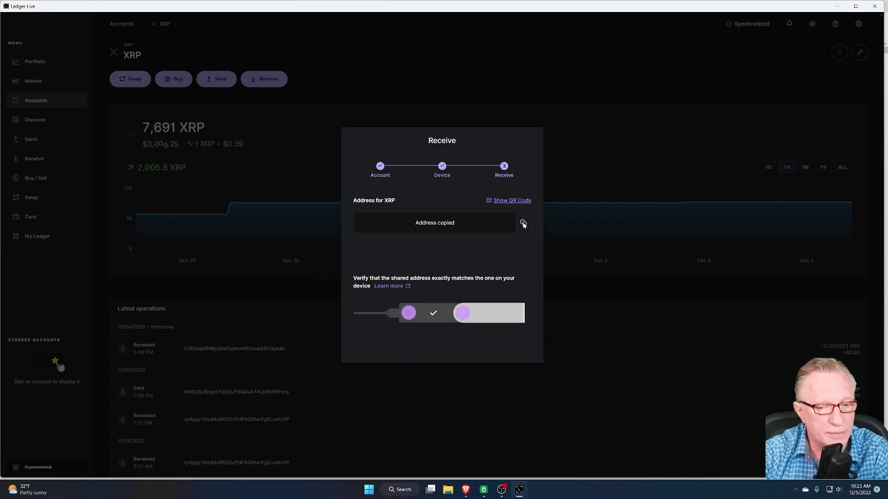
left_click(466, 490)
Start an XRP withdrawal and paste the Ledger Live address as the wallet address.
left_click(629, 256)
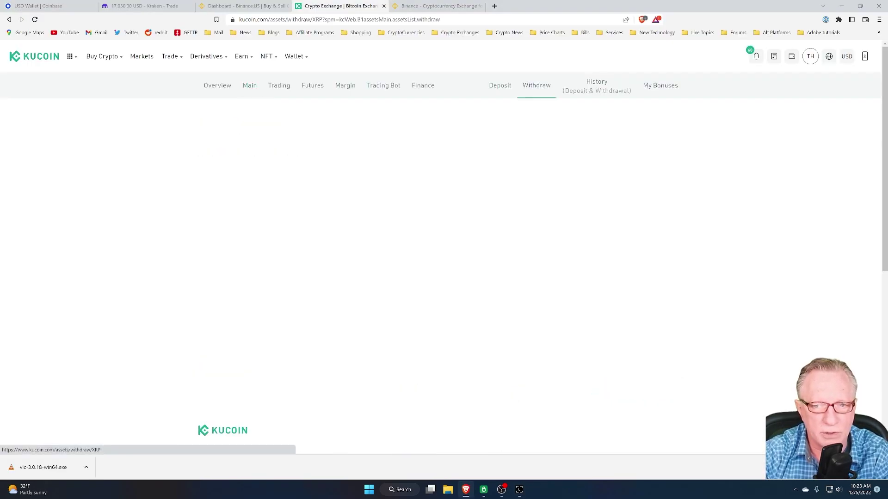
right_click(319, 238)
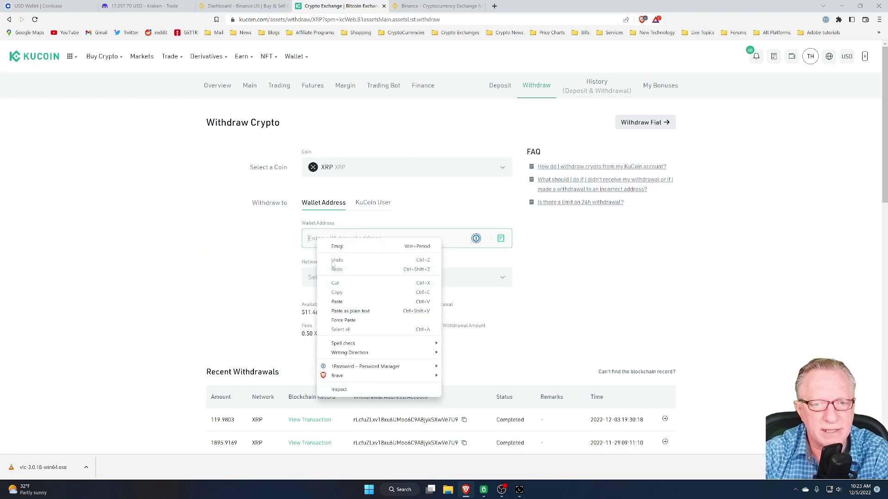
left_click(333, 299)
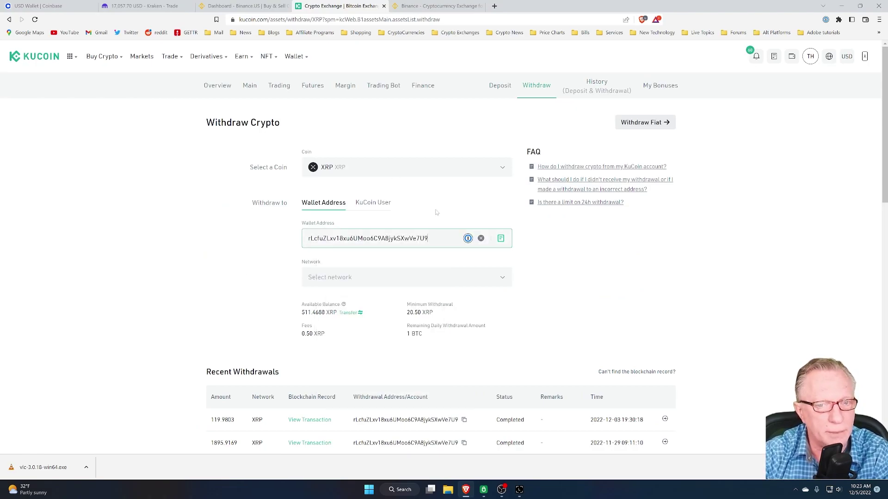
left_click(502, 280)
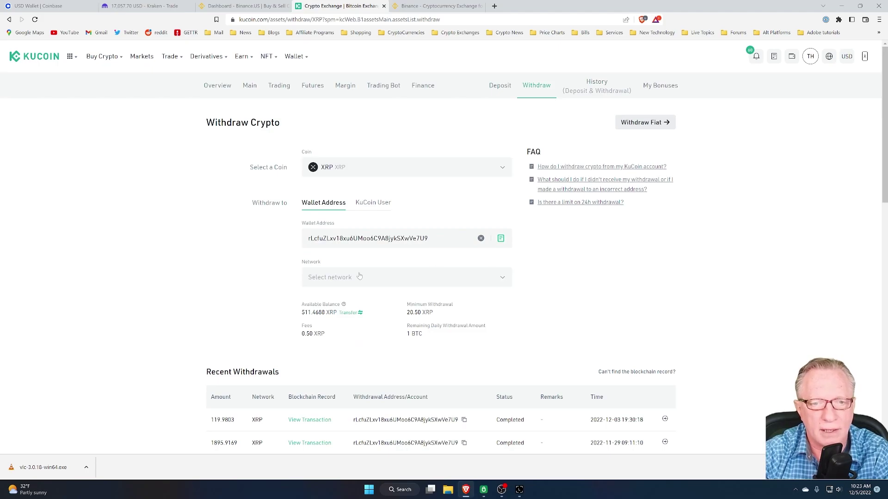
Select the XRP Ripple network and check the address against Ledger Live.
left_click(324, 279)
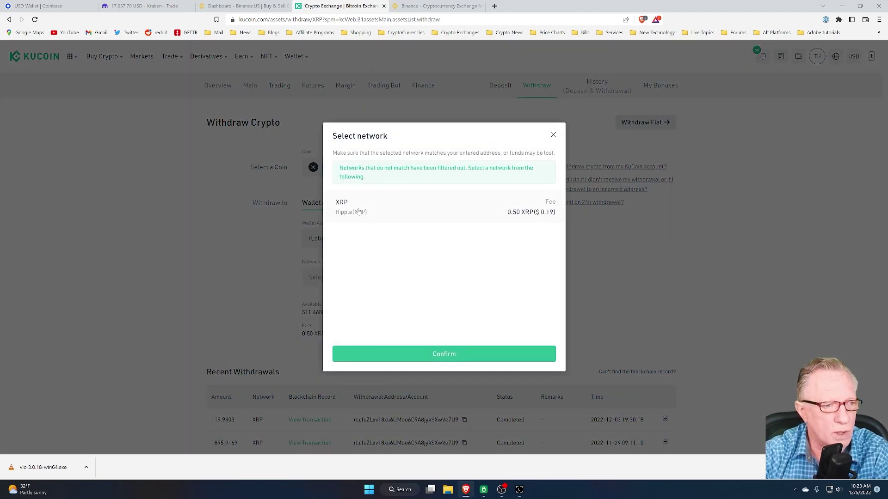
left_click(441, 358)
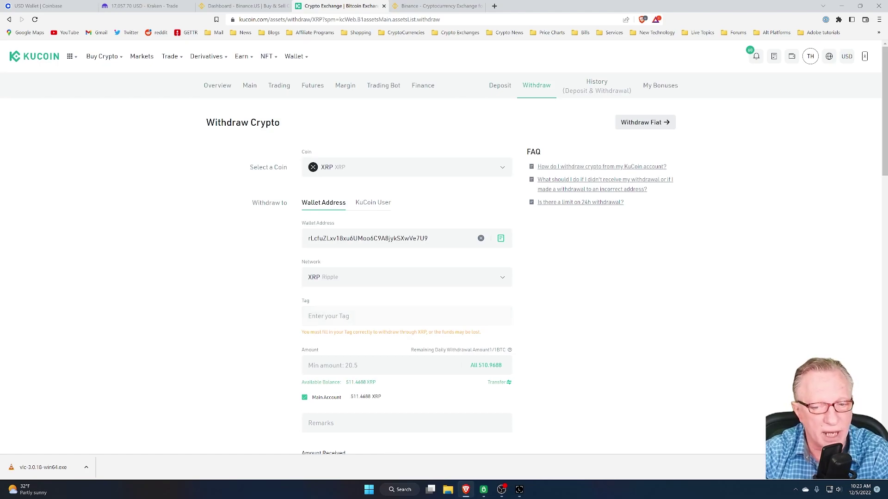
left_click(518, 489)
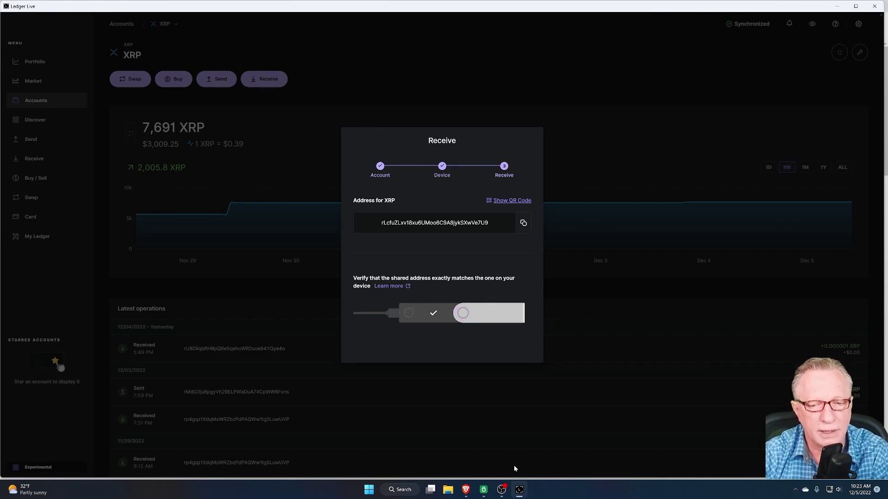
left_click(466, 490)
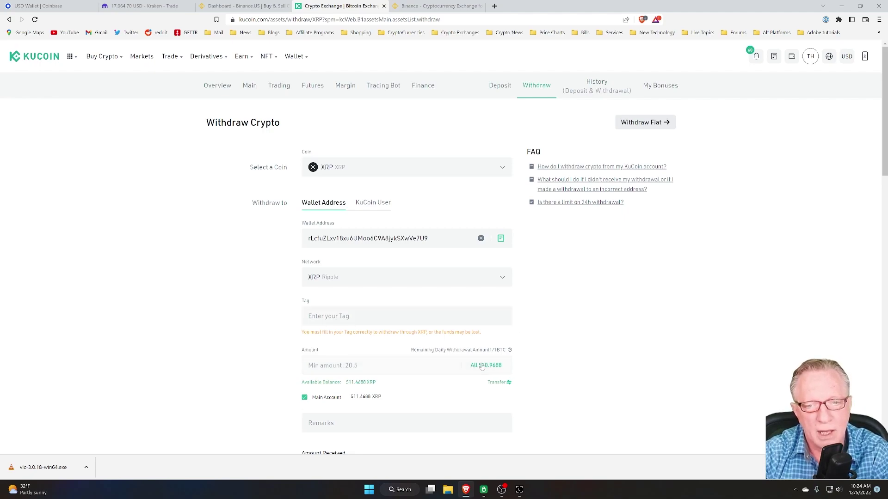
Request a 250 XRP withdrawal, accepting the tag warning and confirming the details.
left_click(308, 365)
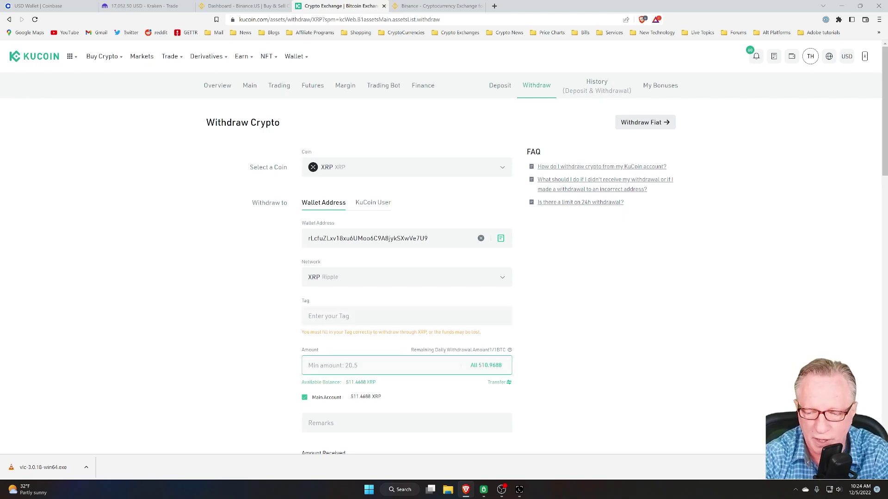
type("250")
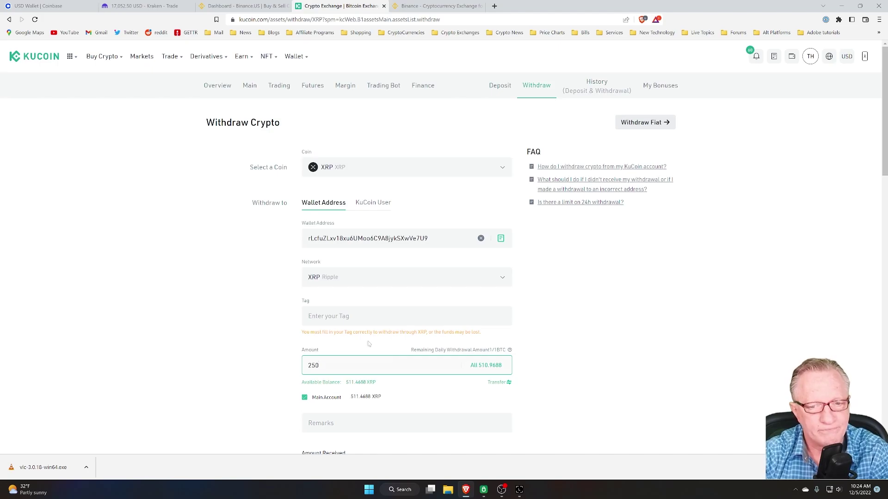
scroll(222, 336, "down", 3)
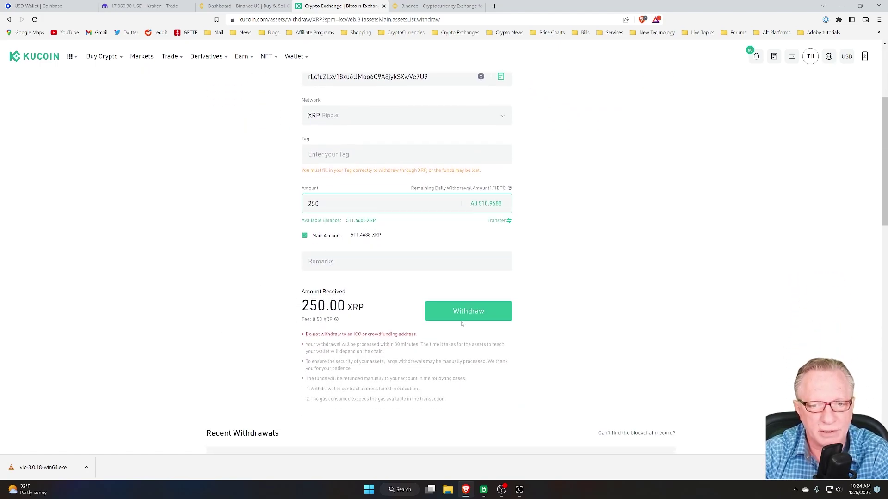
left_click(463, 312)
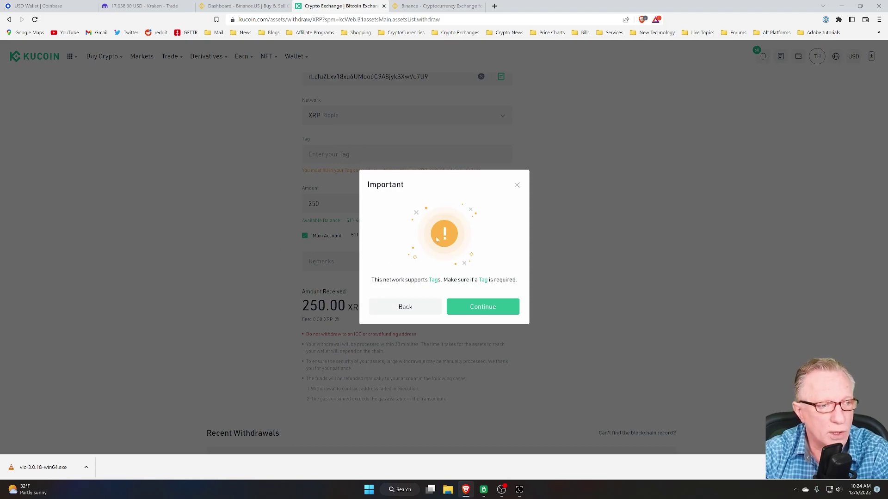
left_click(484, 310)
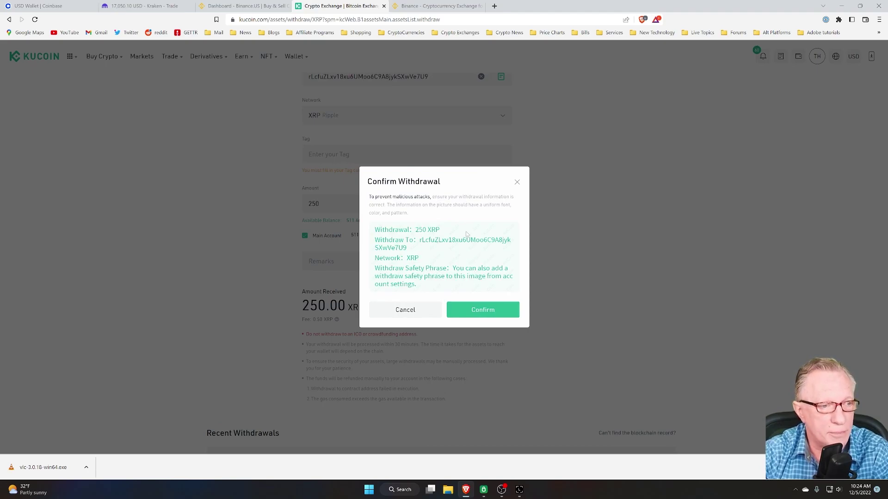
left_click(484, 313)
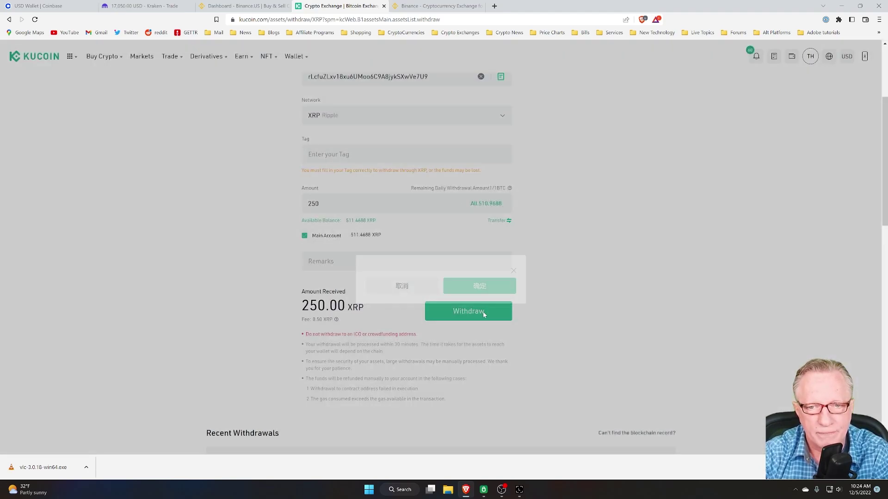
left_click(387, 218)
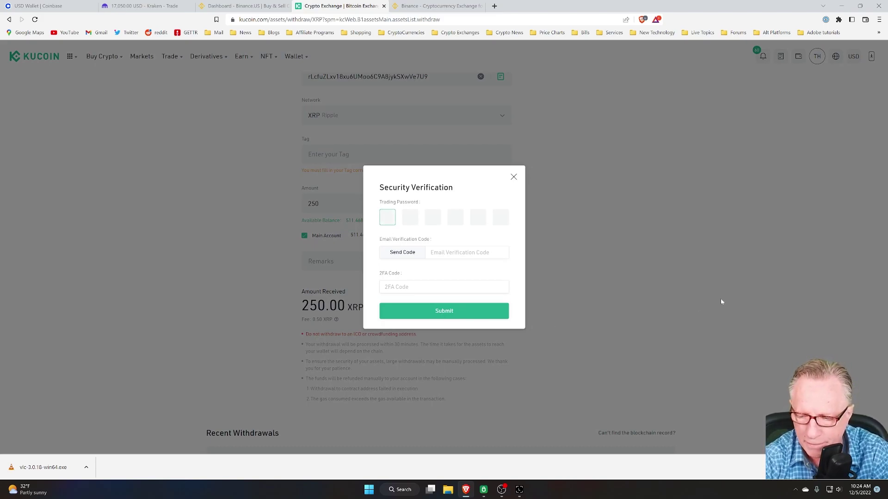
Enter the trading password and paste the verification code copied from the email.
type("******")
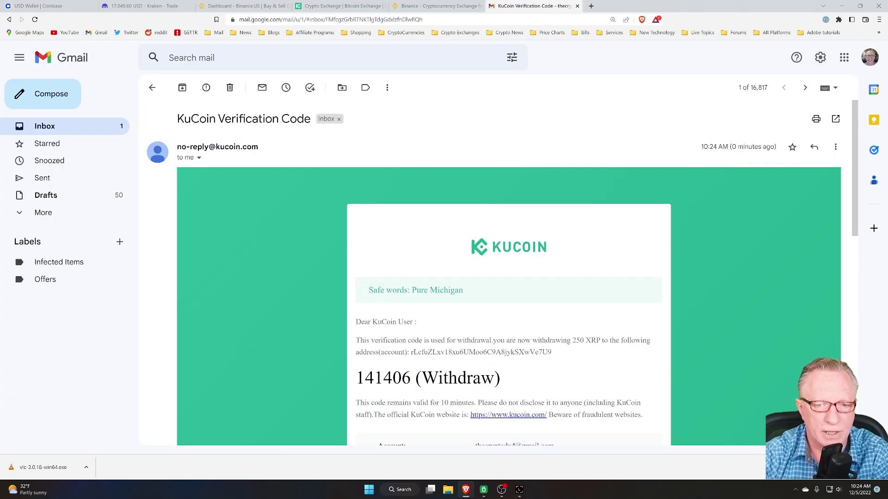
left_click_drag(356, 378, 410, 378)
right_click(395, 379)
left_click(414, 387)
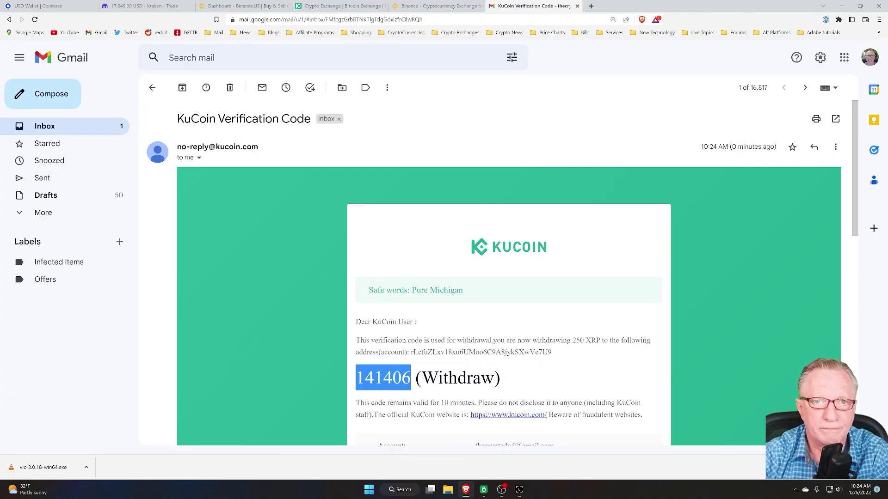
left_click(350, 5)
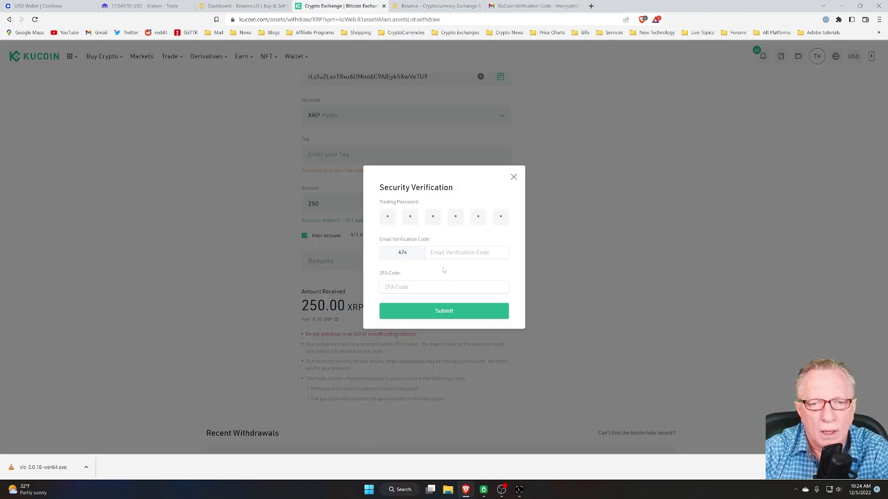
right_click(436, 253)
left_click(458, 316)
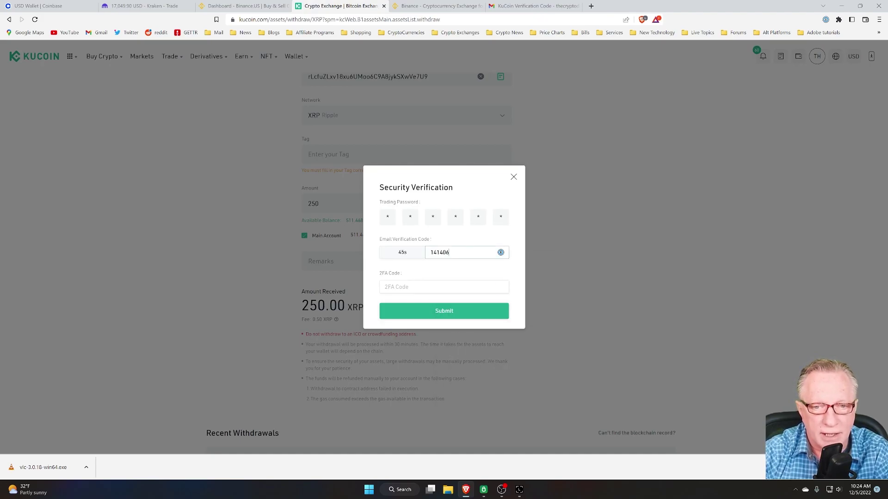
Fill in the two-factor authentication code and submit the verification.
left_click(416, 286)
key("ctrl+v")
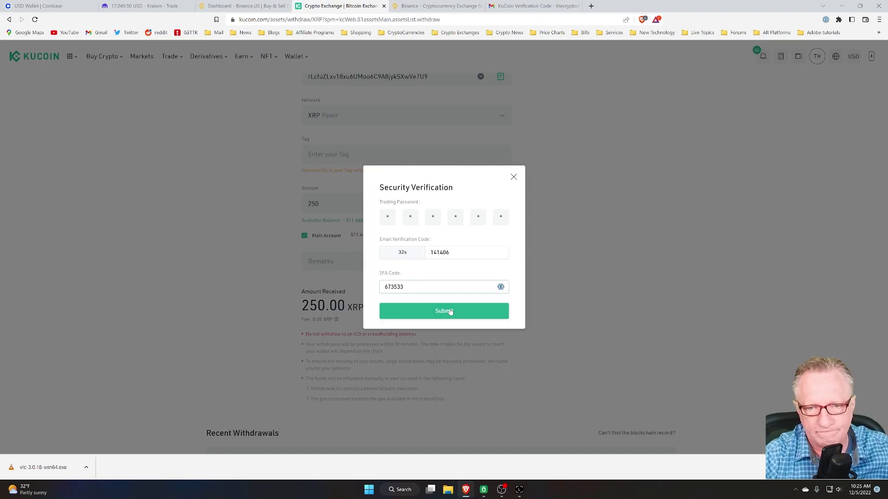
left_click(444, 311)
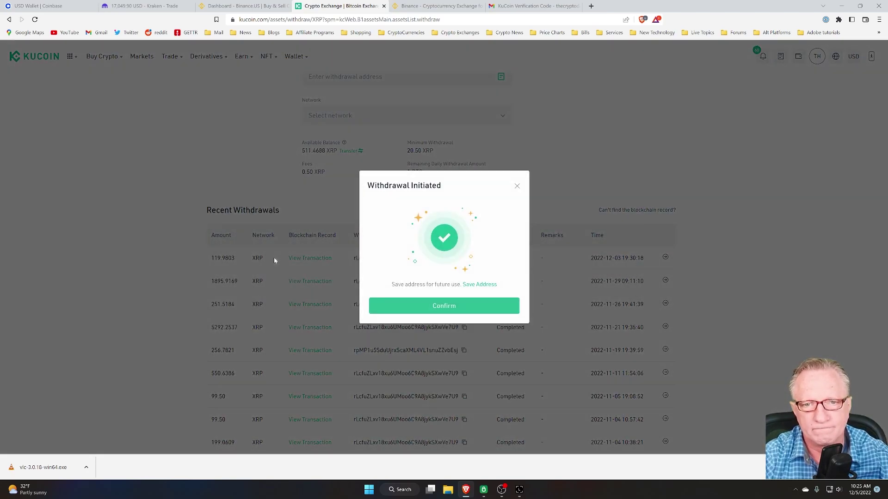
Close the KuCoin notice and view Ledger Live's XRP account showing +250 XRP received.
left_click(445, 307)
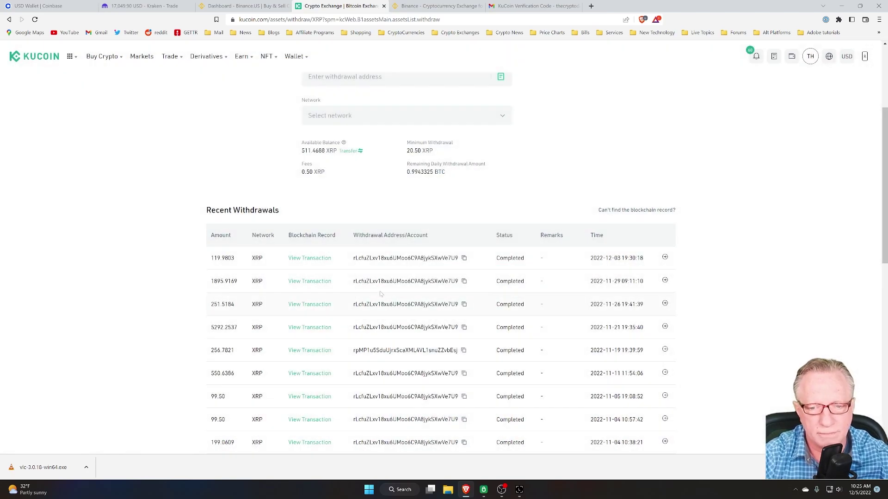
left_click(519, 489)
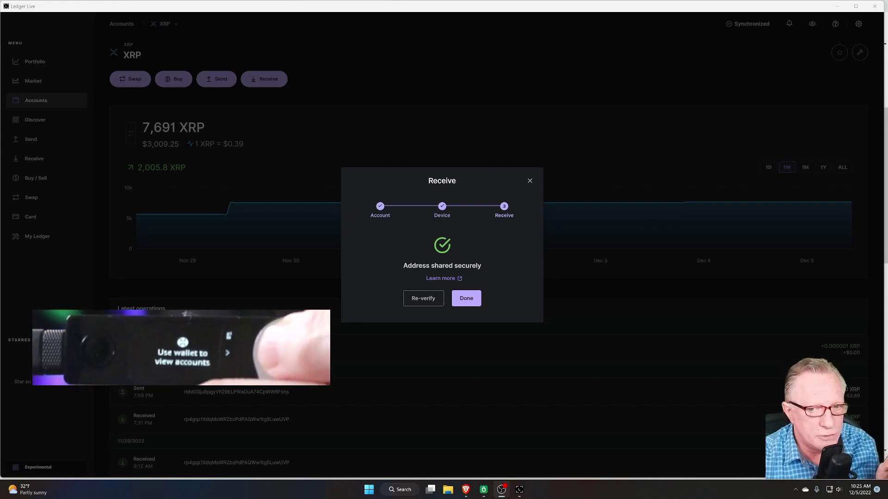
left_click(472, 301)
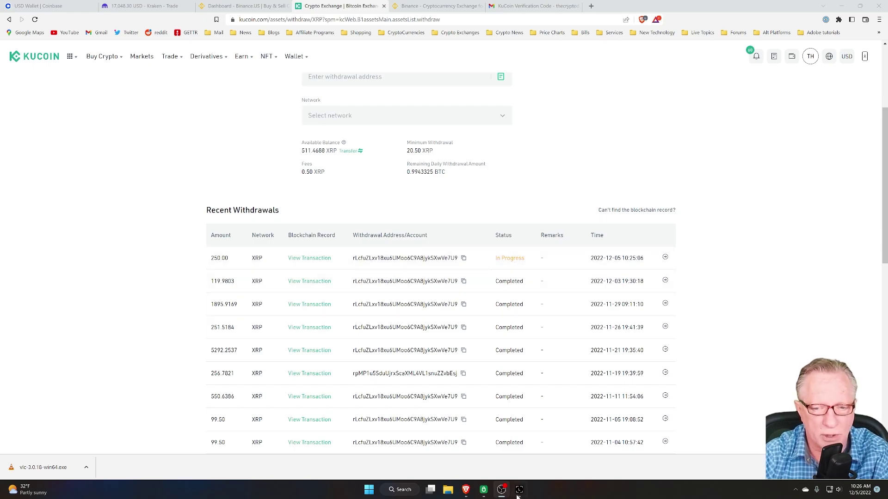
left_click(518, 494)
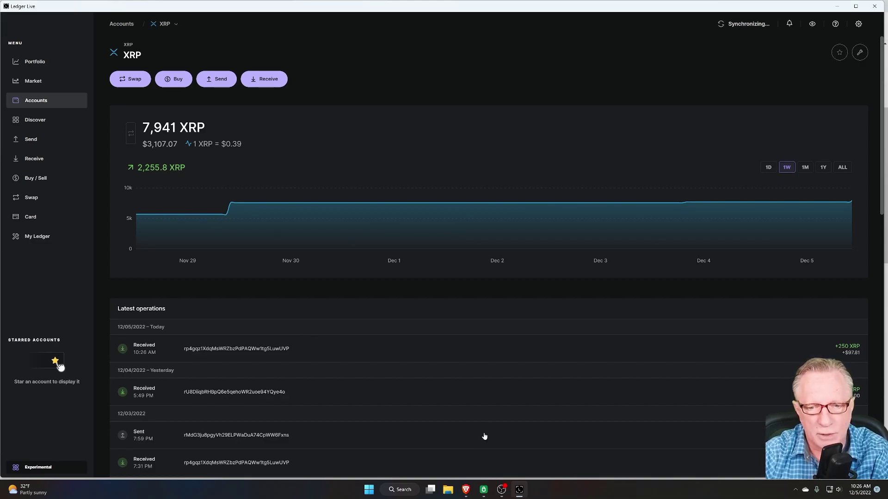
Copy the Trezor Suite XRP #1 receiving address.
mouse_move(486, 494)
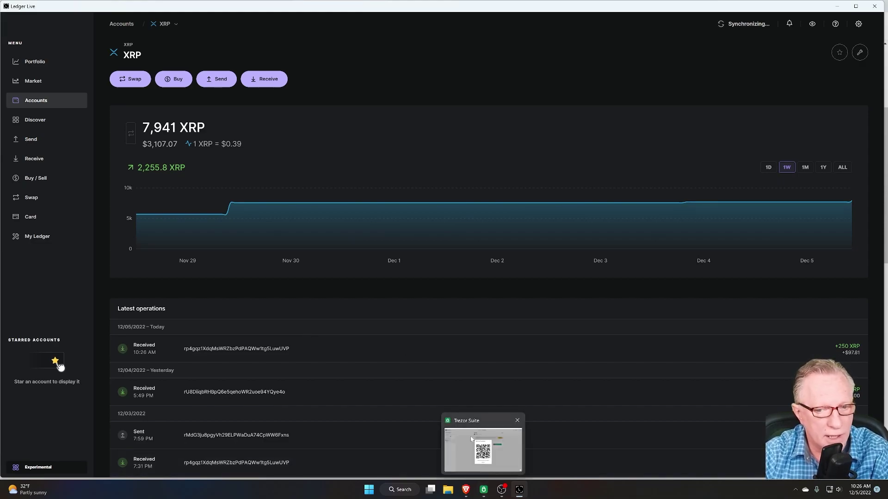
left_click(484, 492)
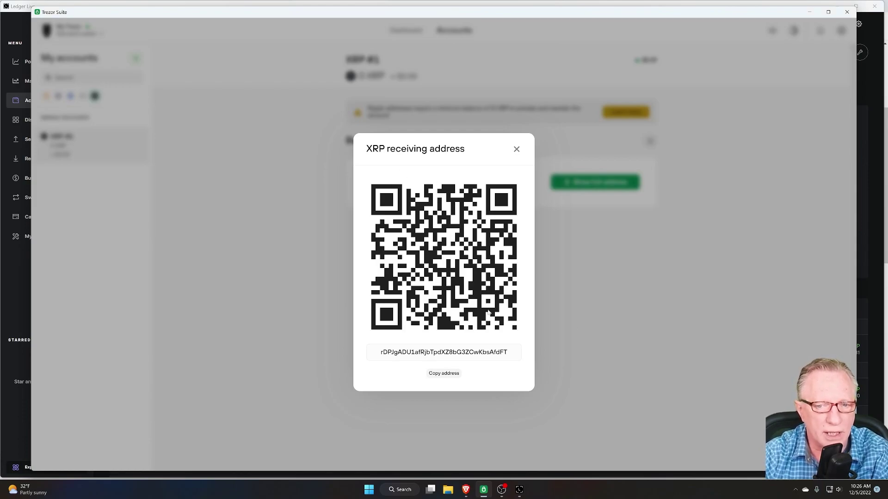
left_click(439, 374)
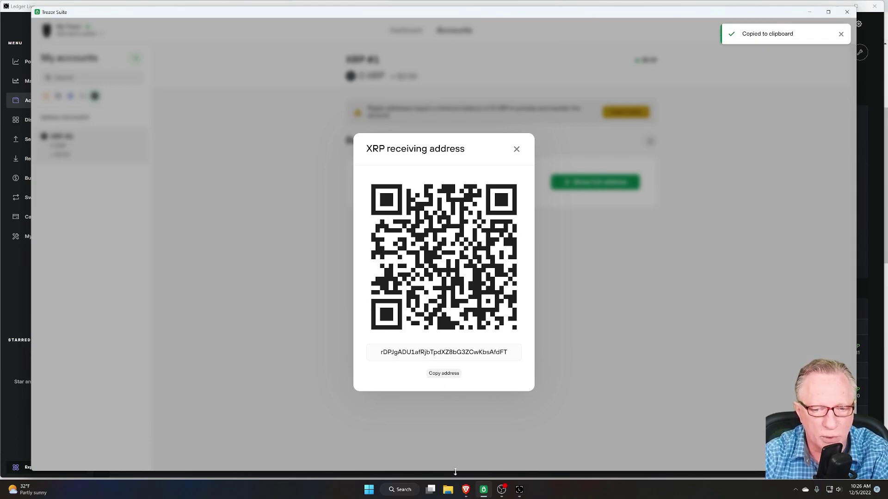
mouse_move(465, 486)
left_click(460, 444)
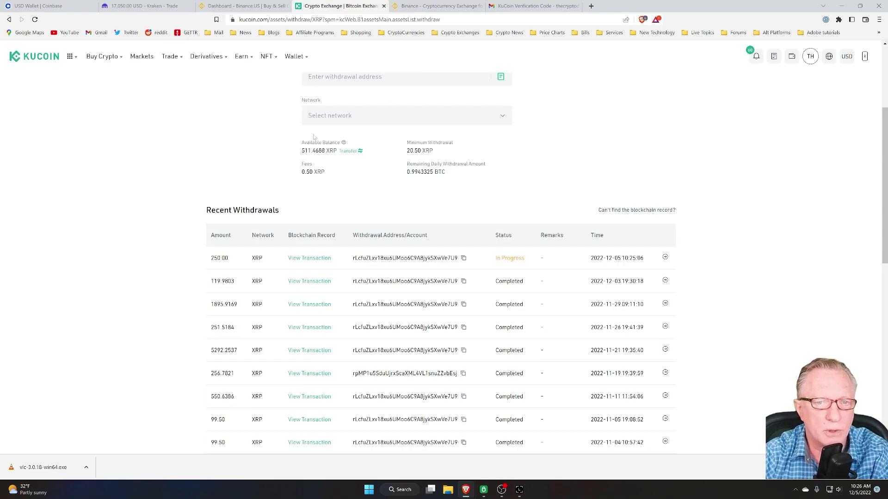
Paste the Trezor address into the withdrawal form and choose the XRP Ripple network.
scroll(447, 193, "up", 4)
right_click(328, 238)
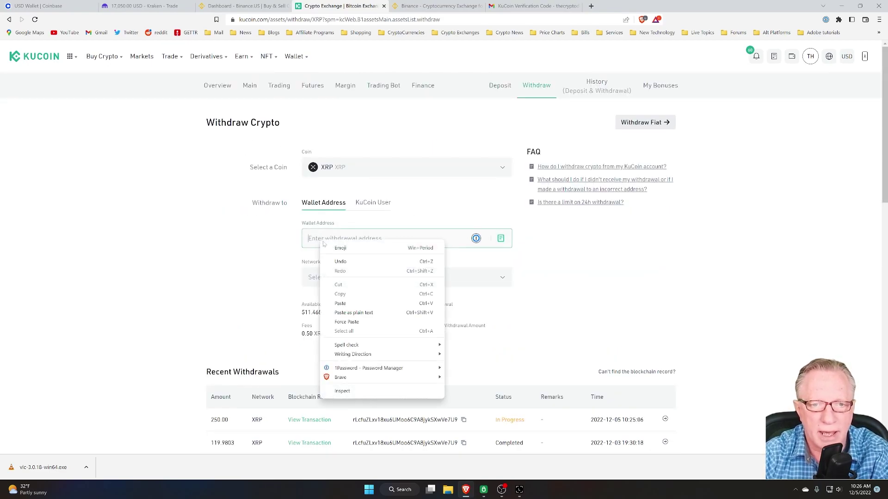
left_click(344, 302)
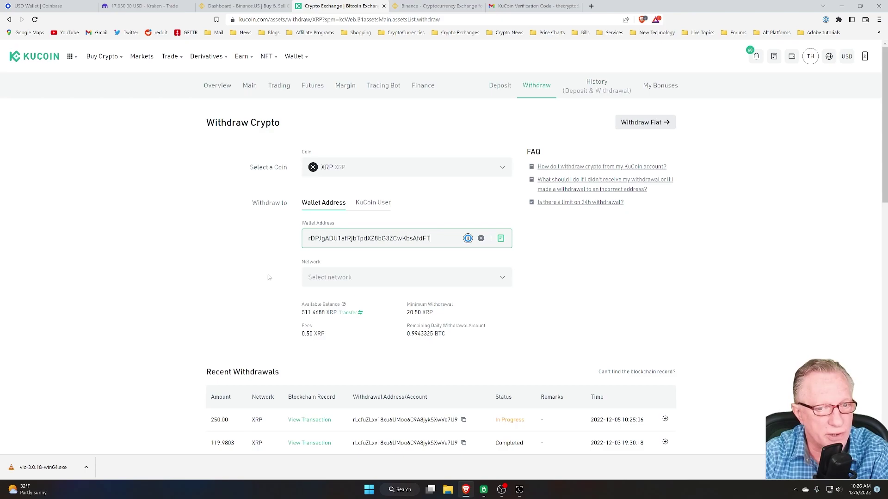
left_click(469, 284)
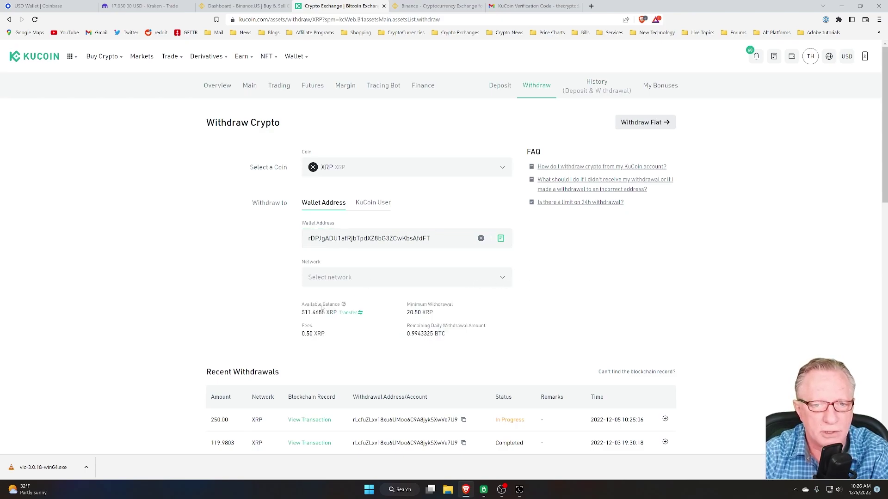
left_click(321, 281)
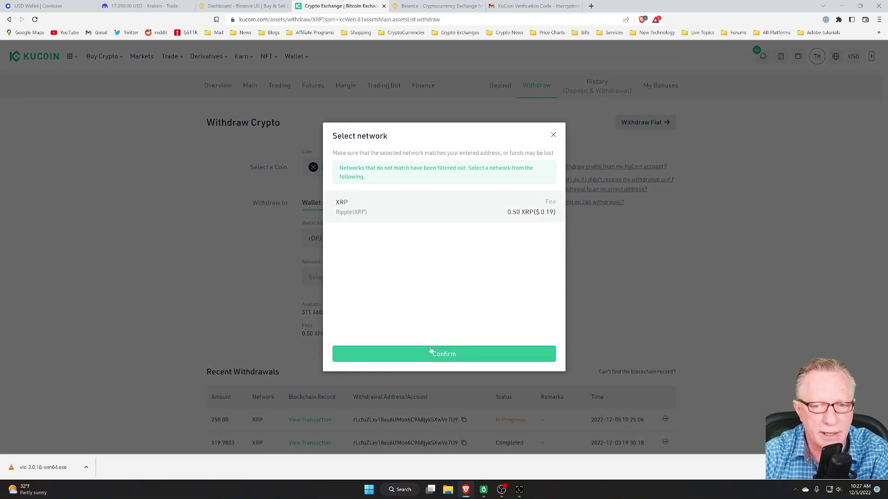
left_click(449, 356)
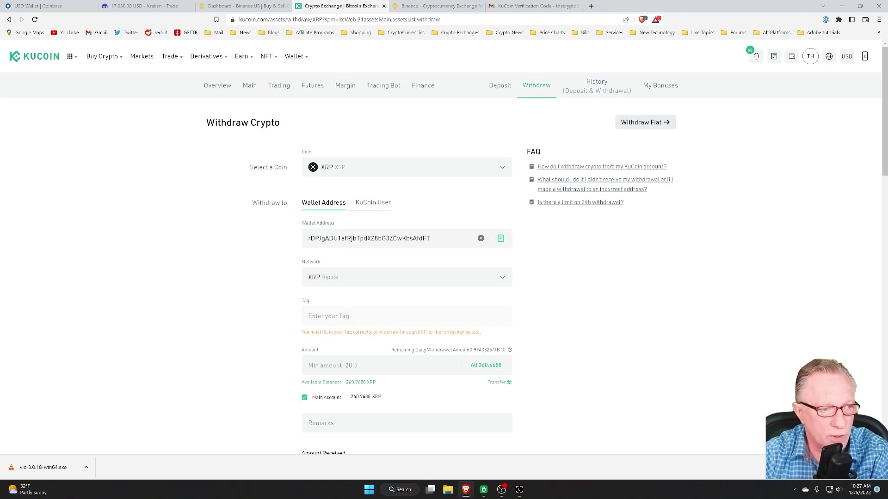
Withdraw the full 260.4688 XRP to the Trezor address, confirming with the trading password.
scroll(266, 338, "down", 2)
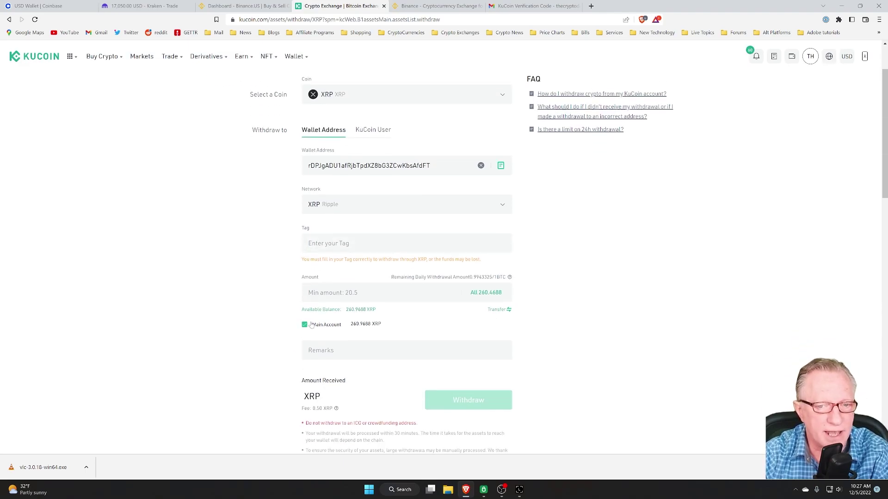
left_click(483, 489)
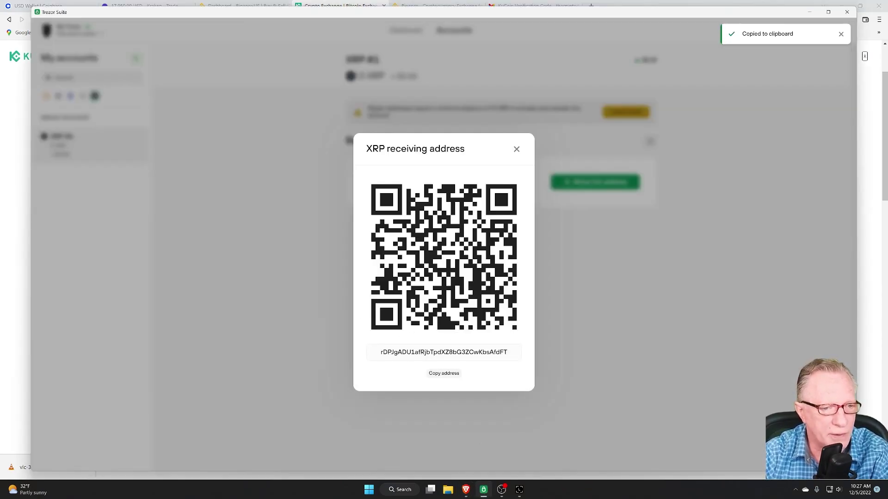
left_click(465, 489)
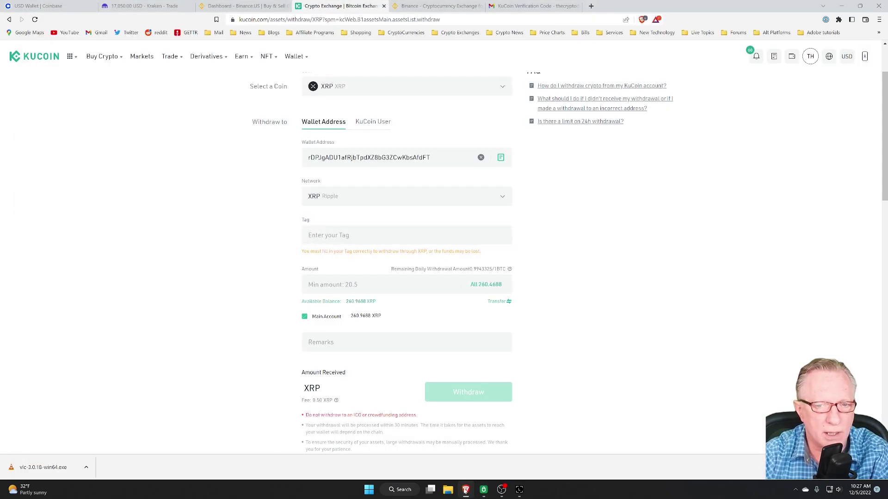
left_click(485, 285)
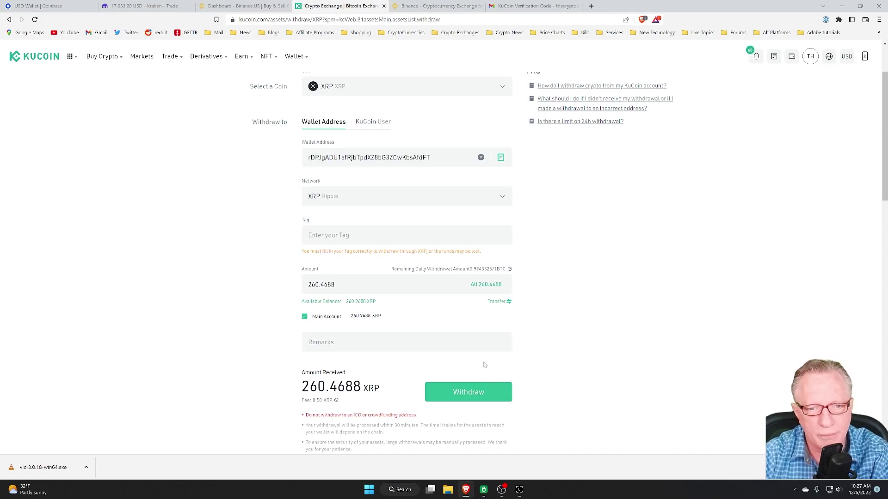
left_click(472, 393)
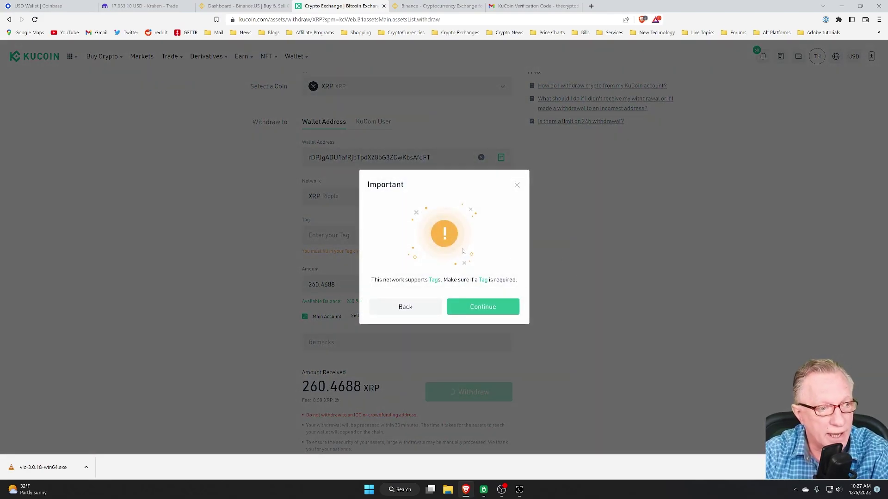
left_click(486, 312)
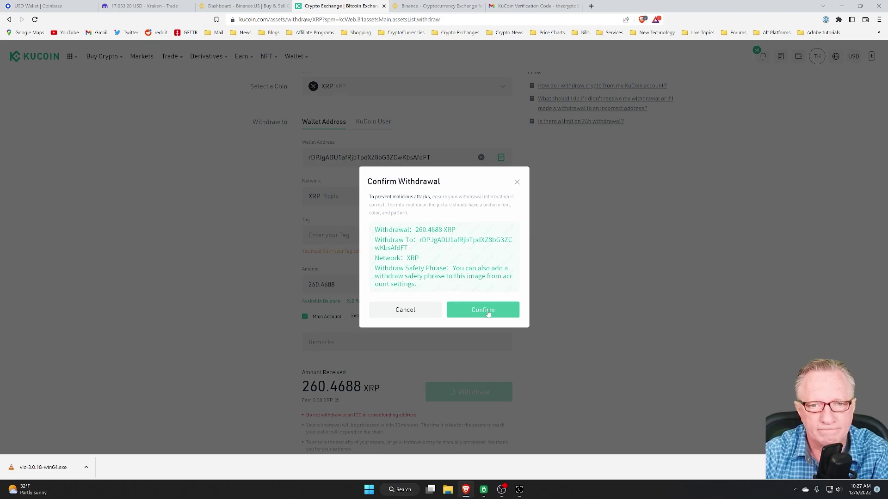
left_click(487, 311)
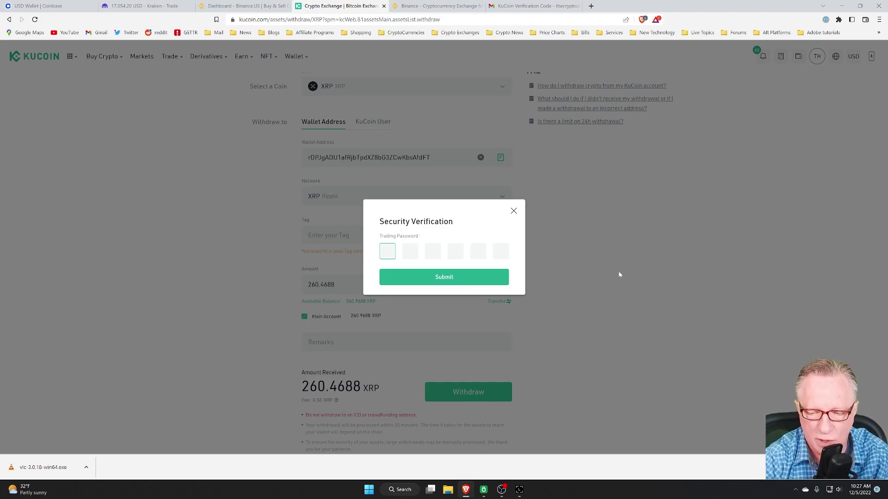
key("ctrl+v")
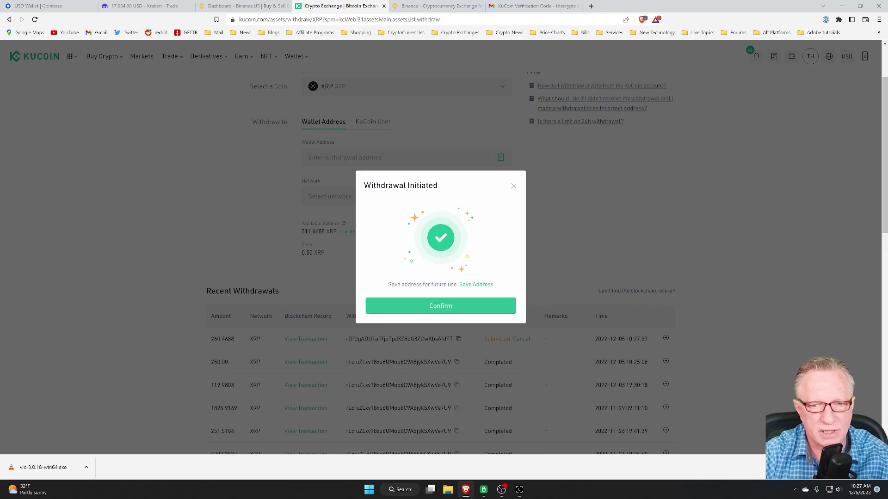
left_click(438, 306)
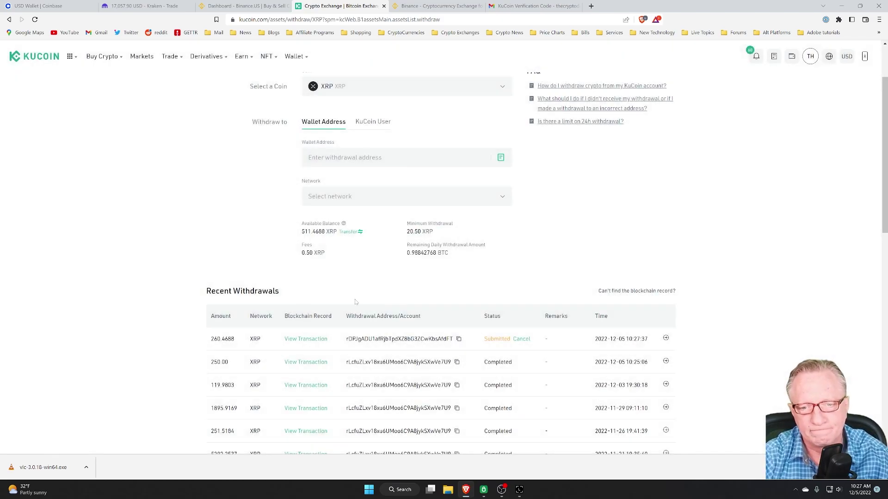
Close Trezor Suite's XRP receiving address dialog and return to the KuCoin withdrawal page.
left_click(483, 490)
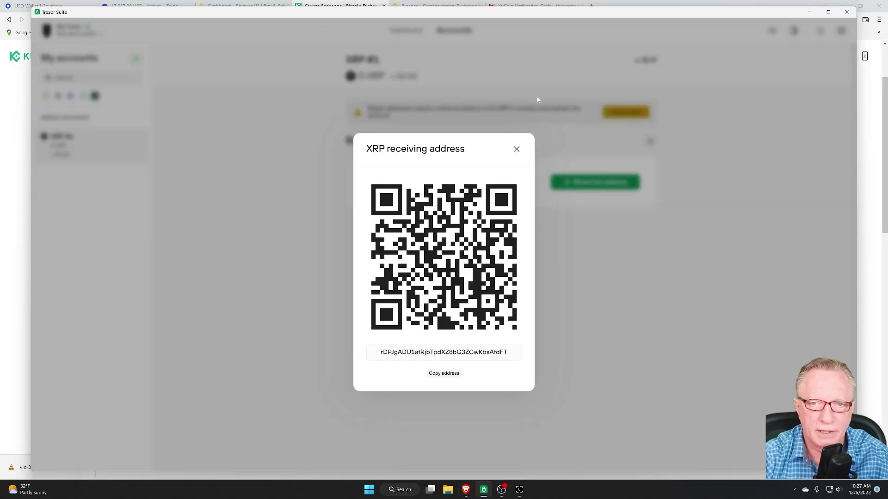
left_click(517, 149)
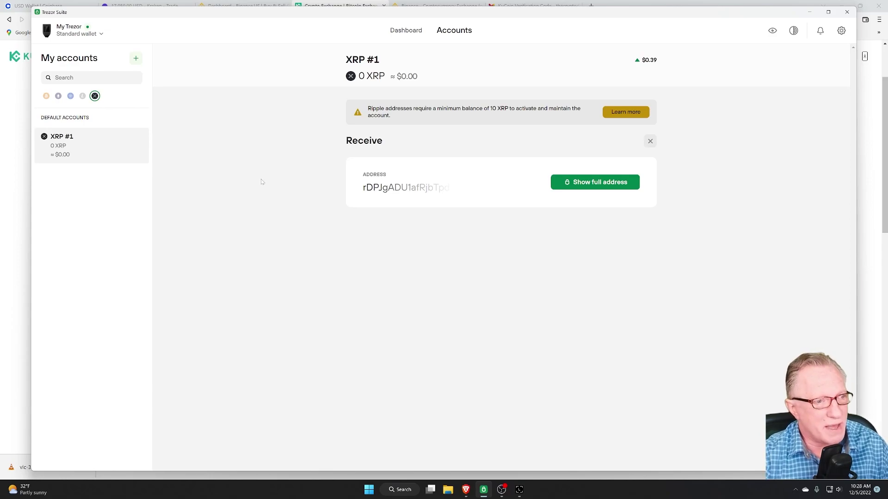
key("alt+Tab")
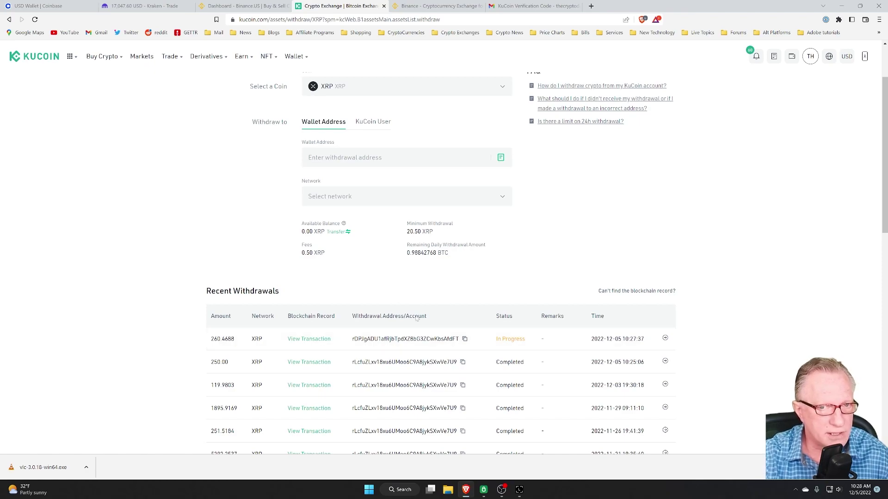
Scroll up to Recent Withdrawals and watch the 260.4688 XRP withdrawal reach Completed.
scroll(146, 263, "up", 2)
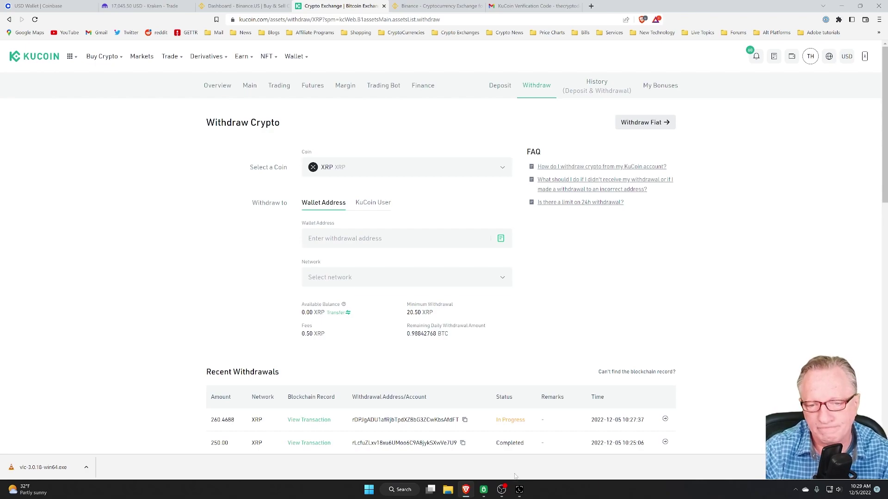
Check Trezor Suite's XRP #1 account for the received 260.4688 XRP transaction.
left_click(483, 490)
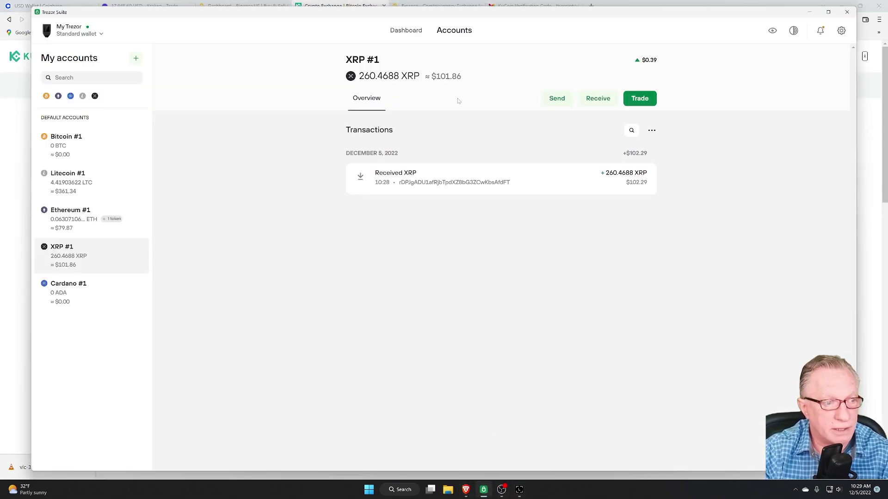